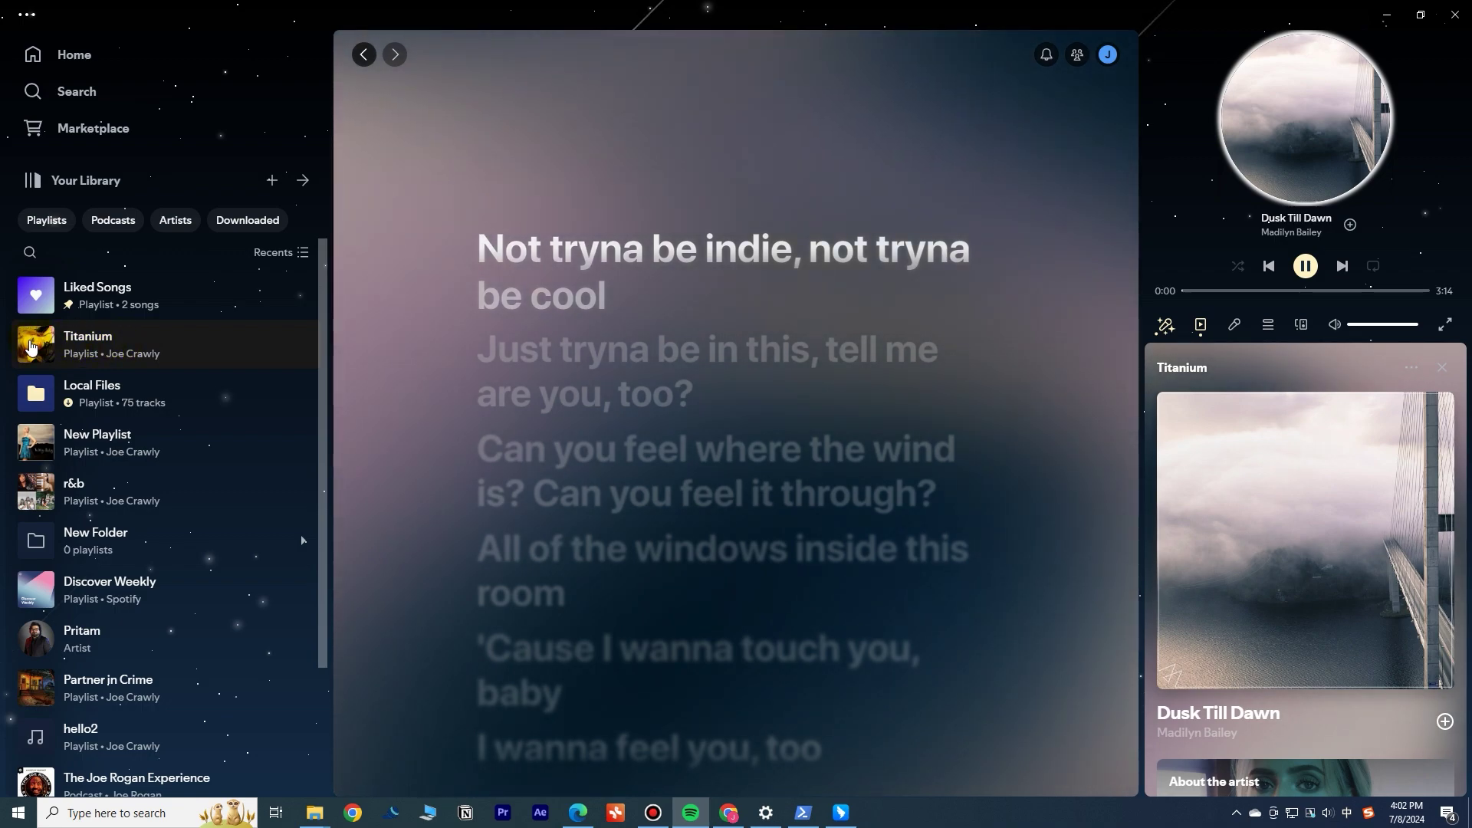
- Play the Titanium playlist from the beginning of its track and pause playback
double_click(47, 346)
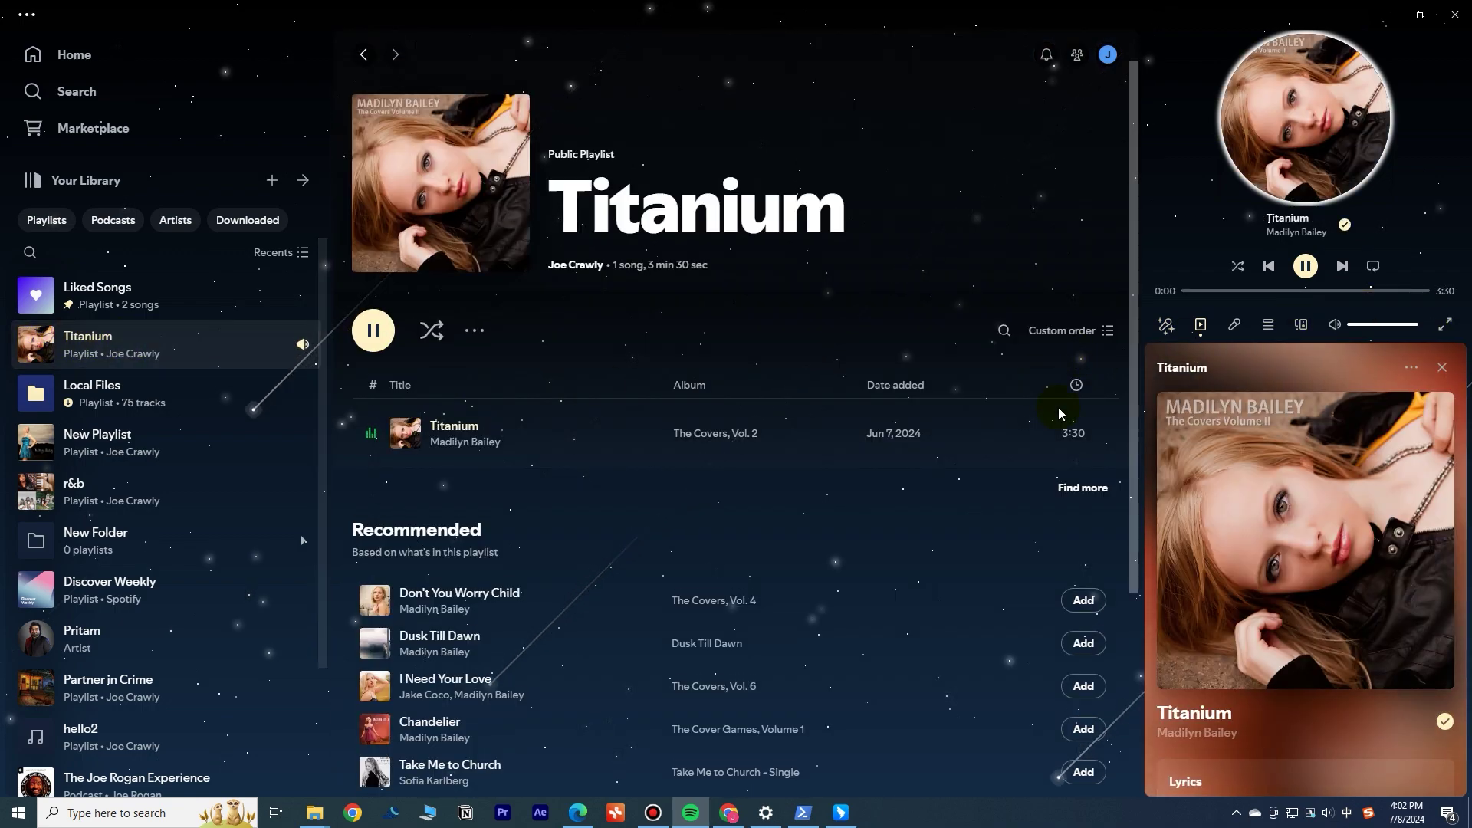
left_click(1177, 291)
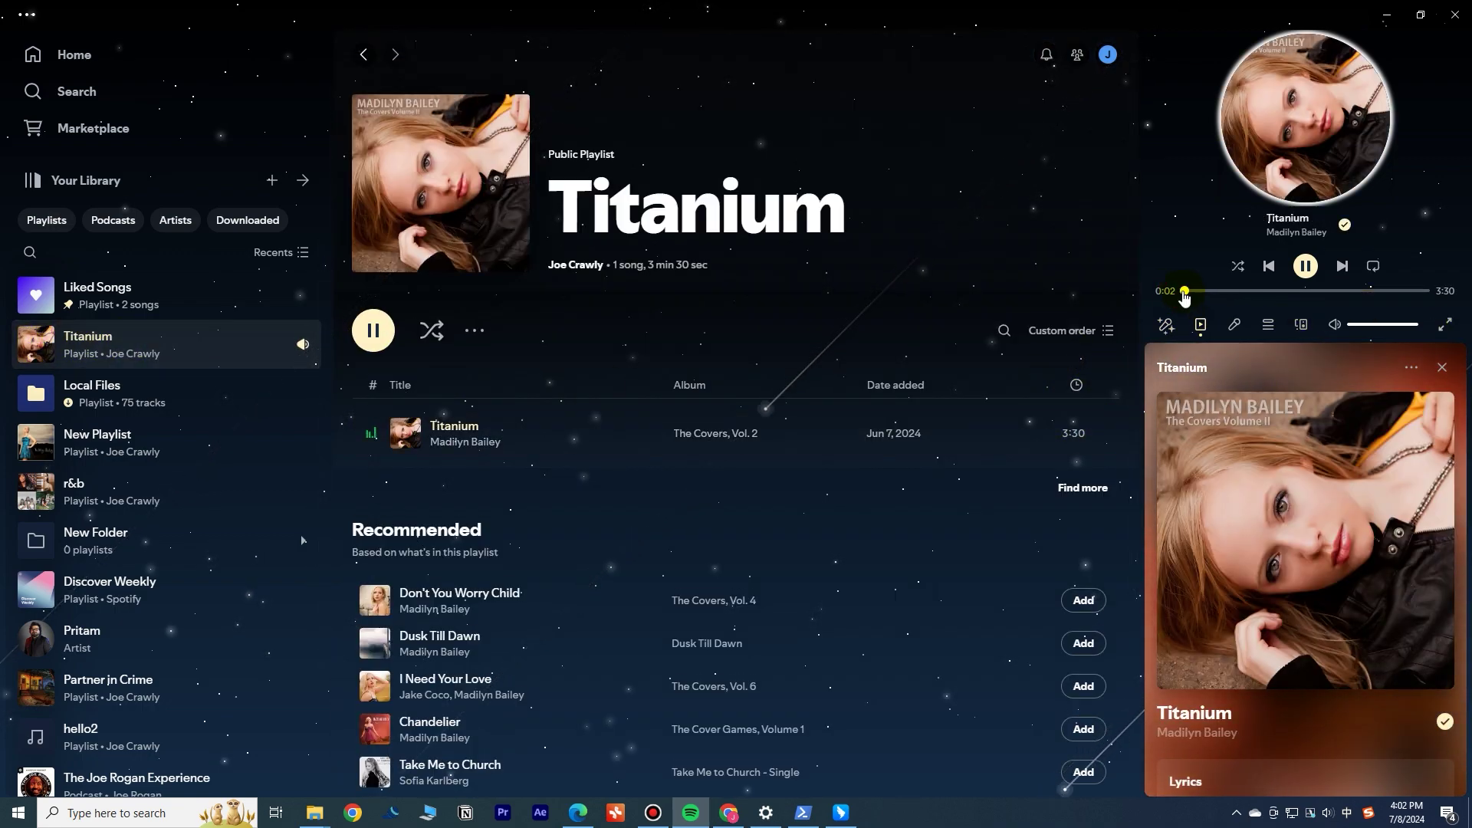
key("space")
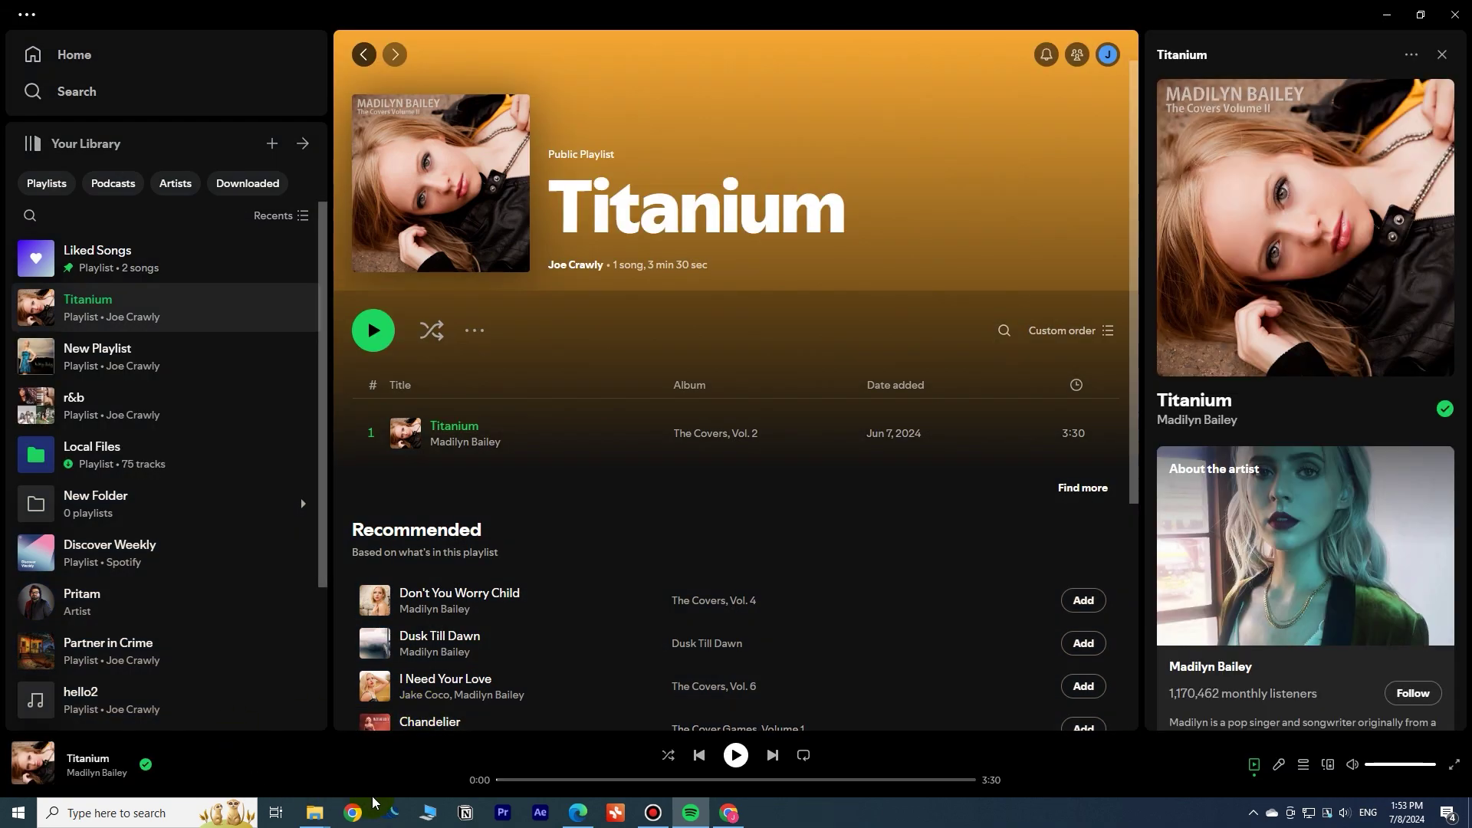
- Switch to Chrome, search Google for spicetify and open the Installation page of the official Spicetify site
left_click(352, 813)
left_click(817, 428)
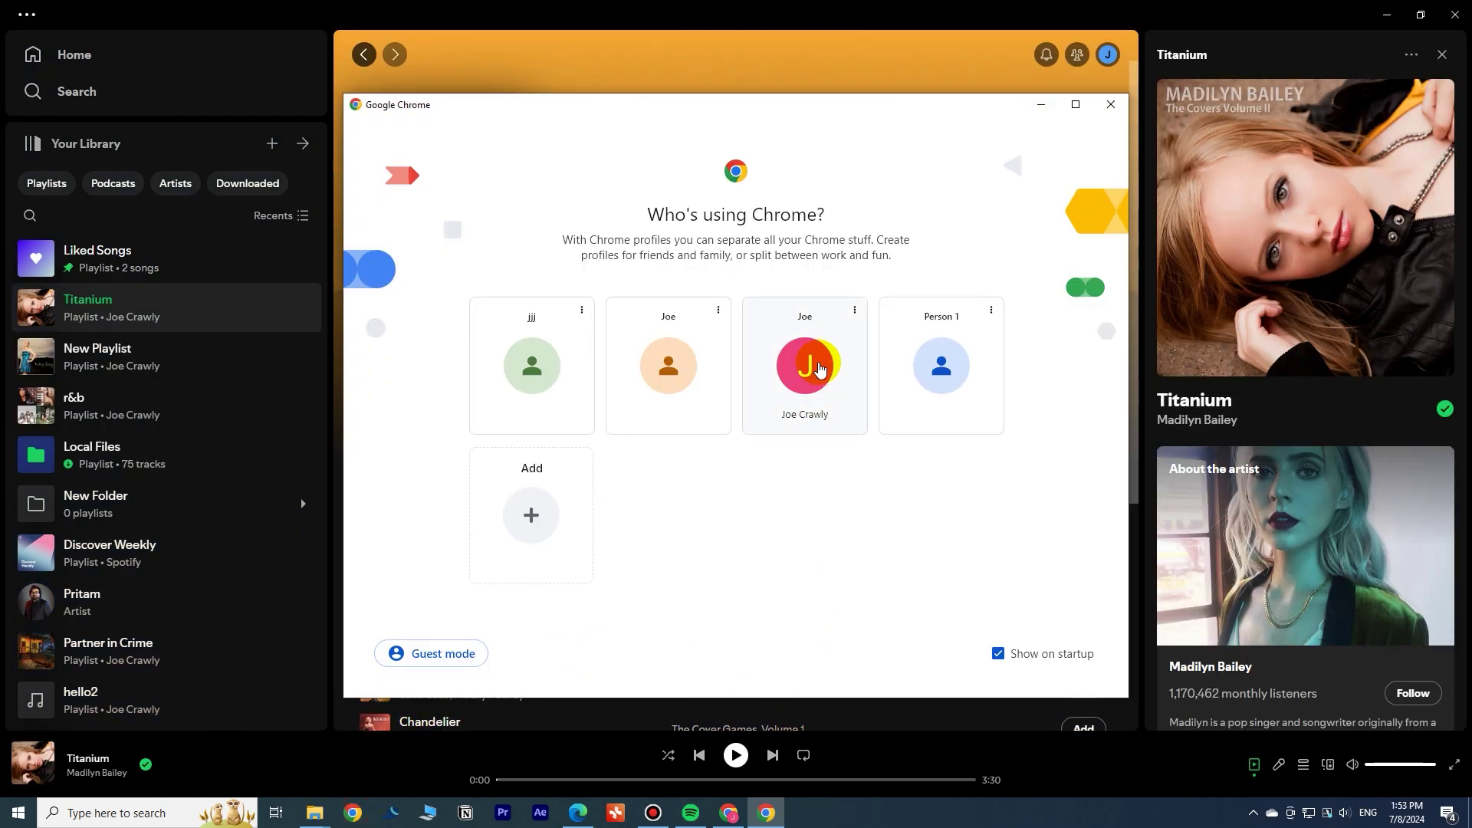
left_click(628, 419)
left_click(322, 51)
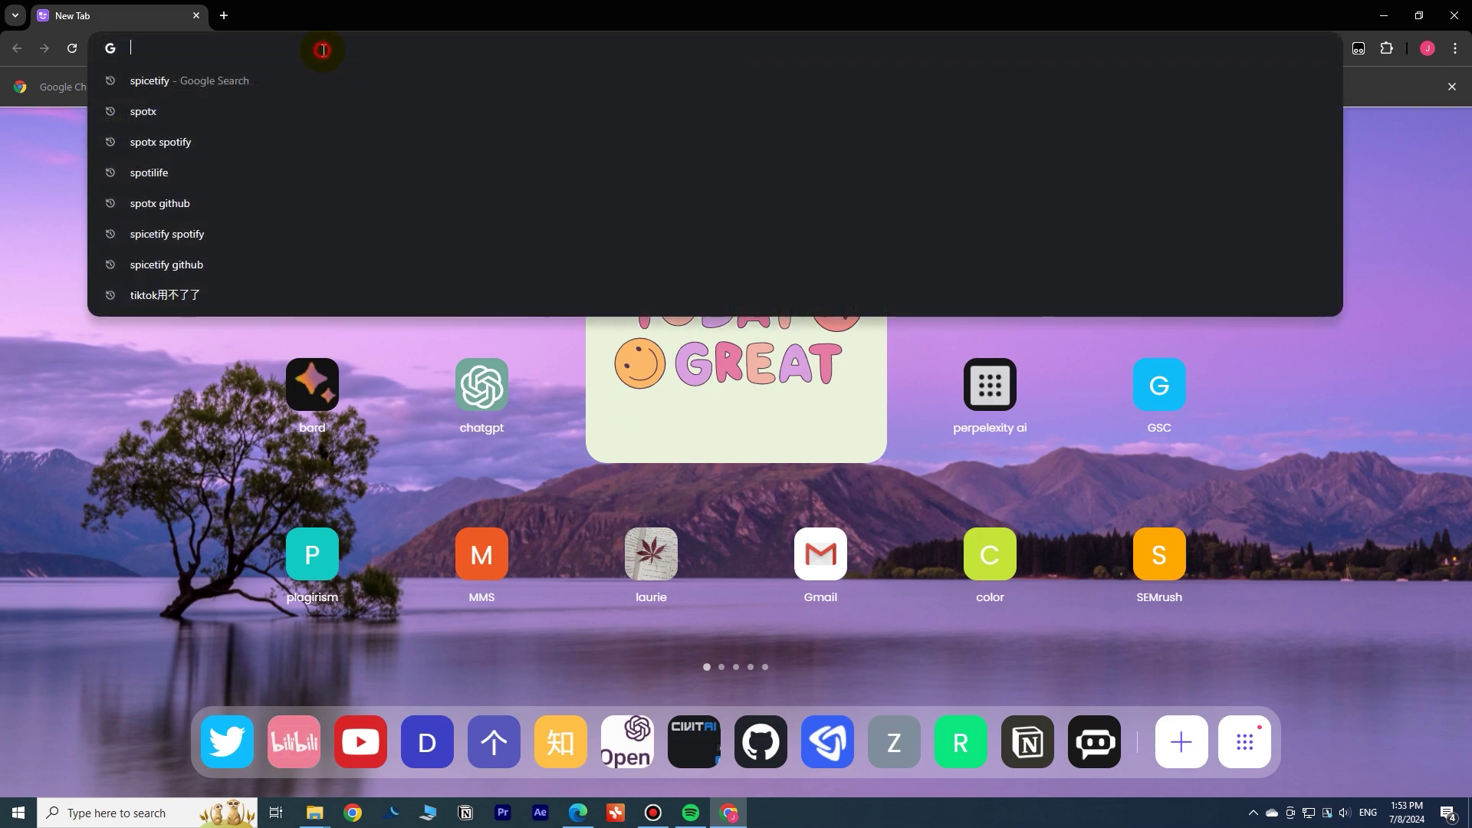
type("spicetify")
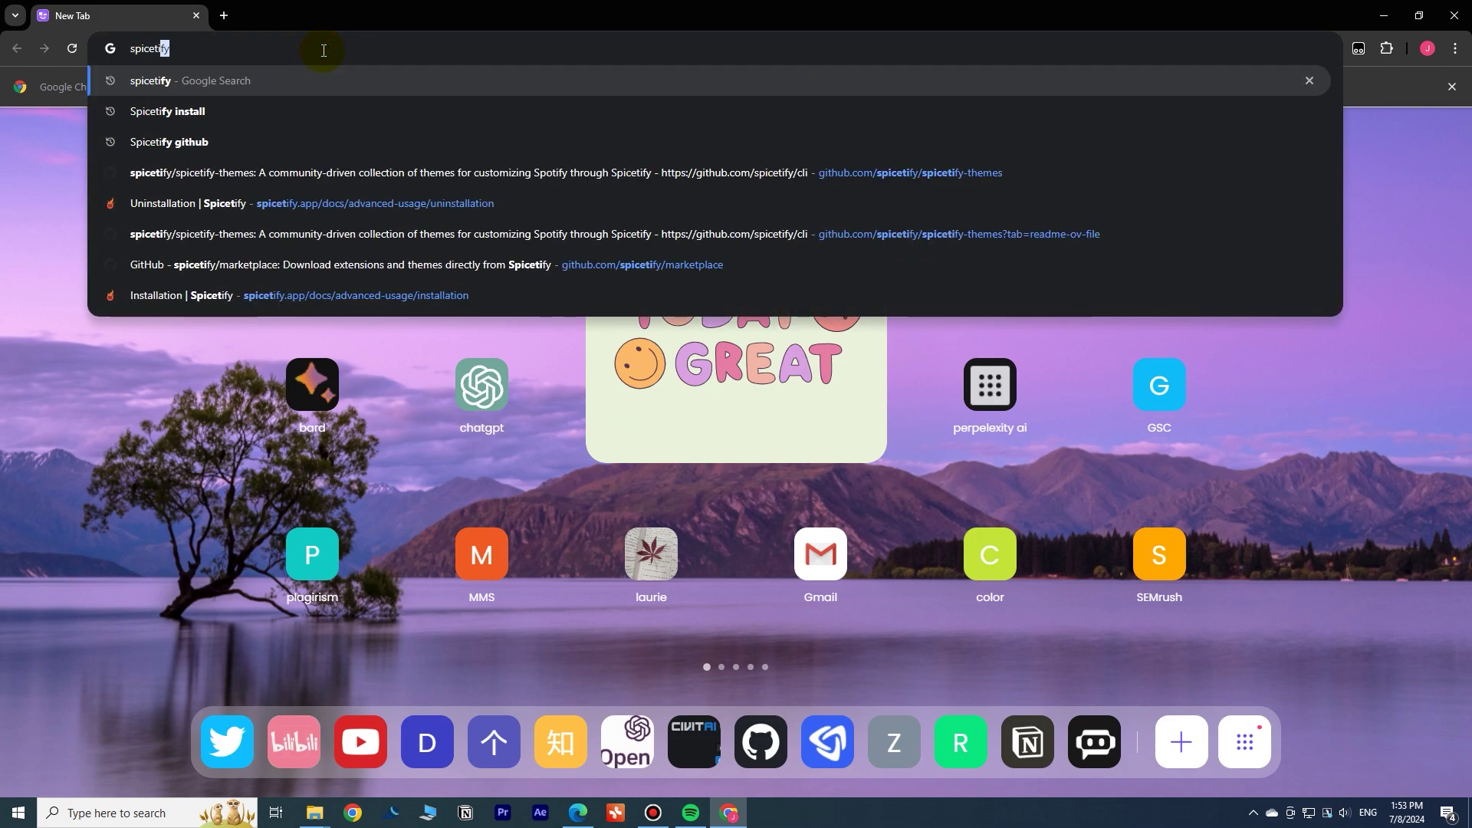
key("Return")
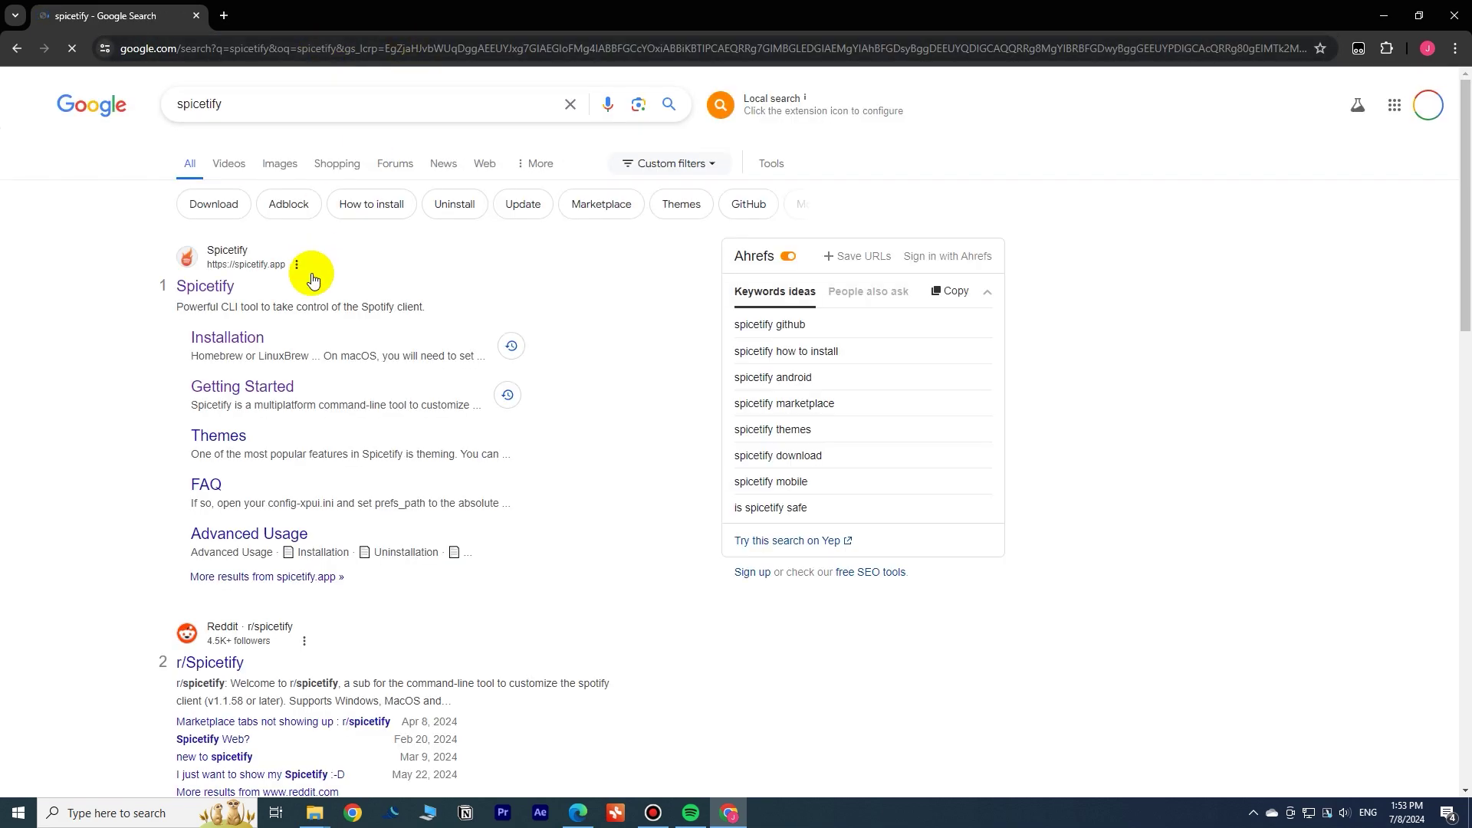
left_click(246, 342)
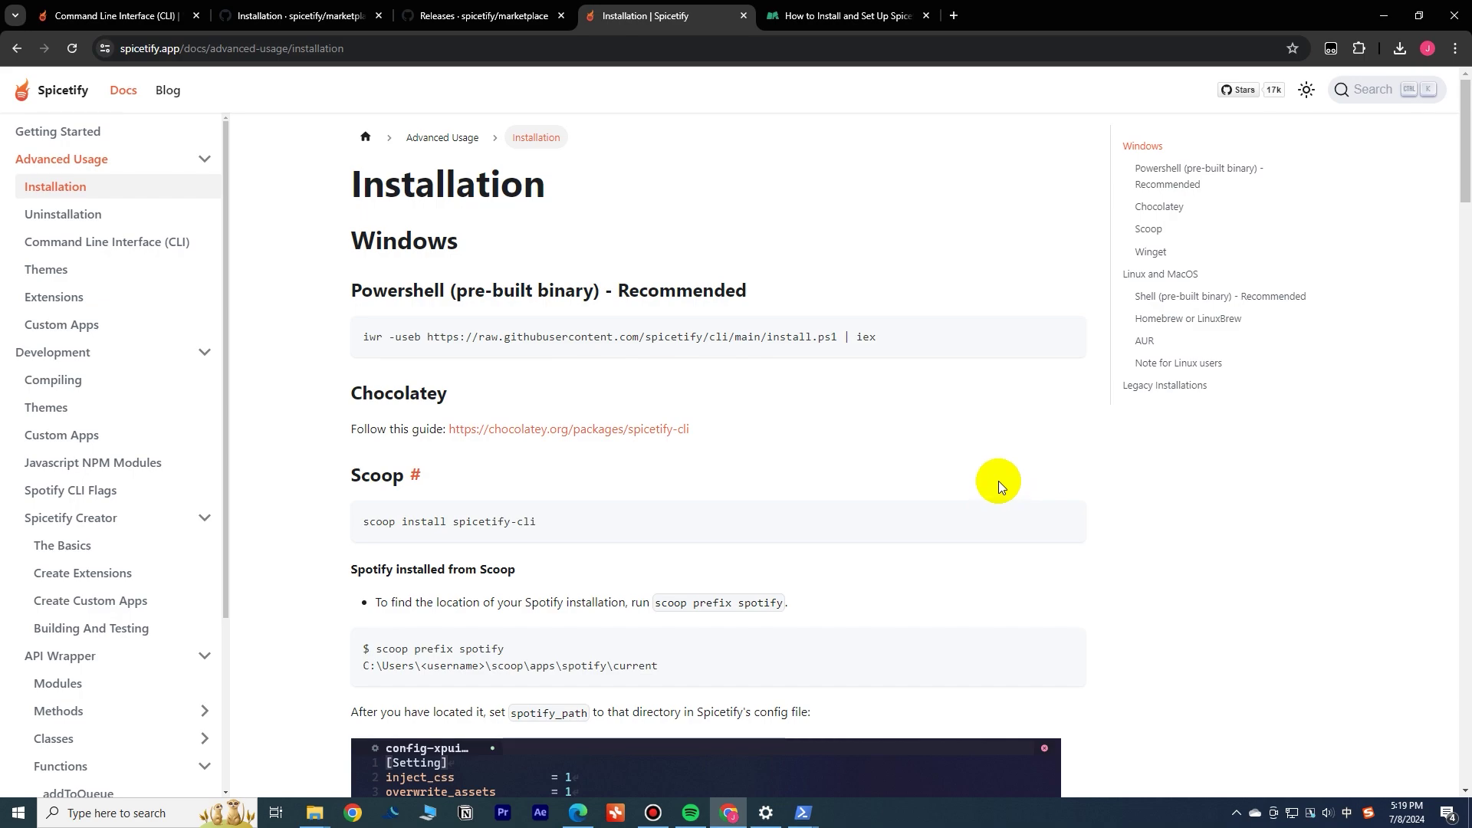
mouse_move(1065, 303)
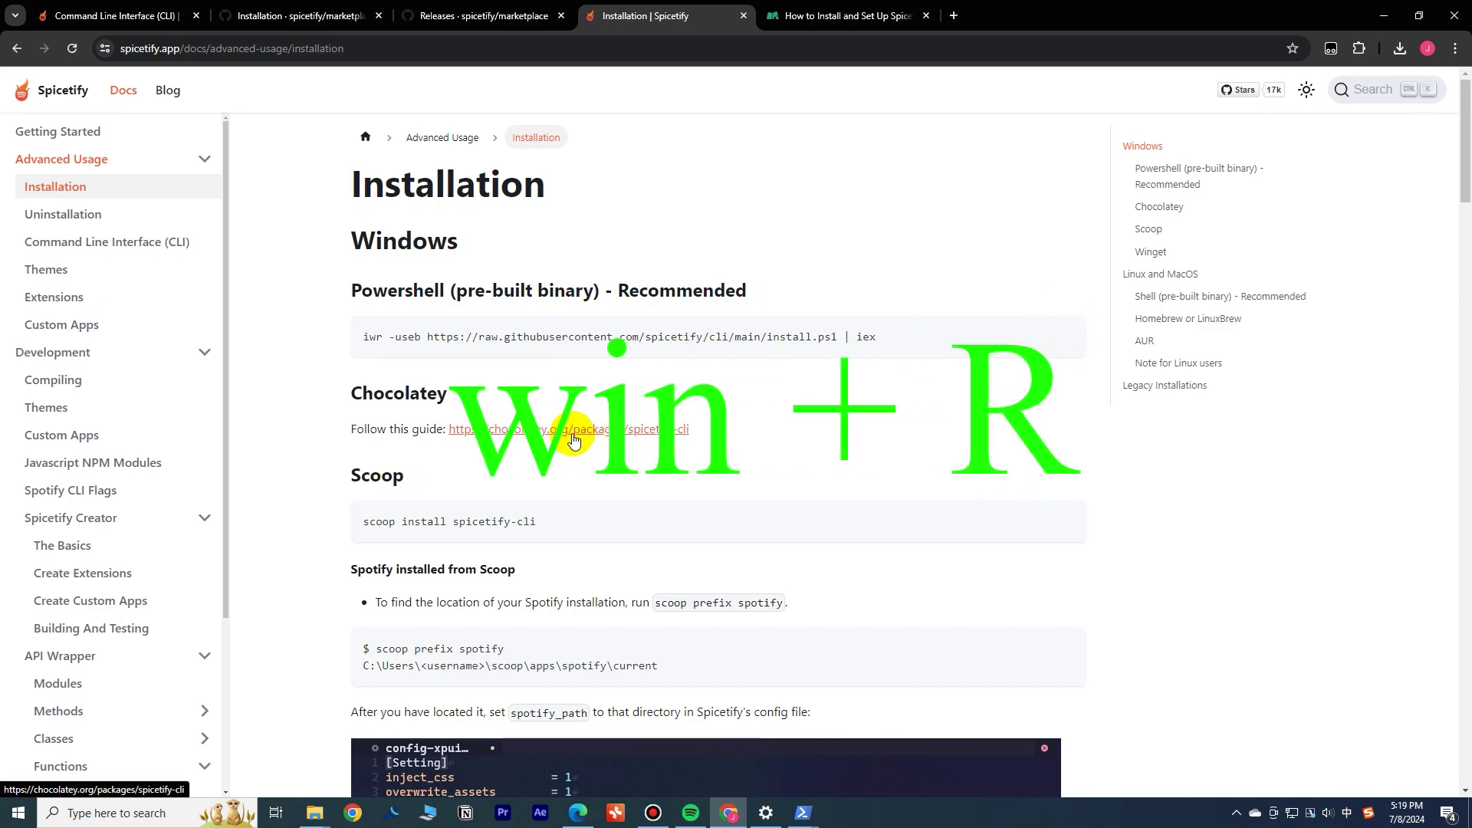
key("super+r")
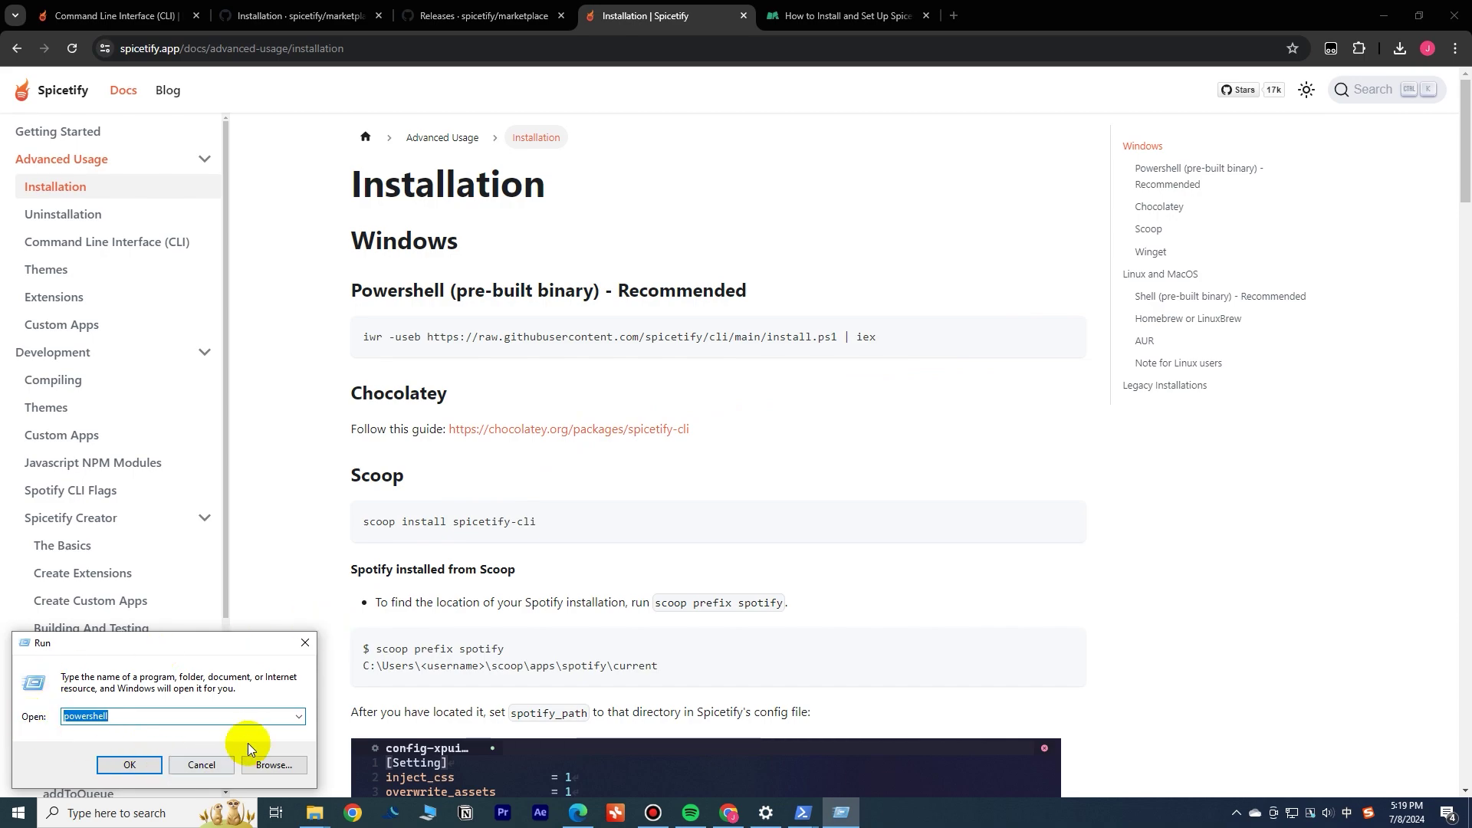
left_click(151, 717)
left_click(129, 764)
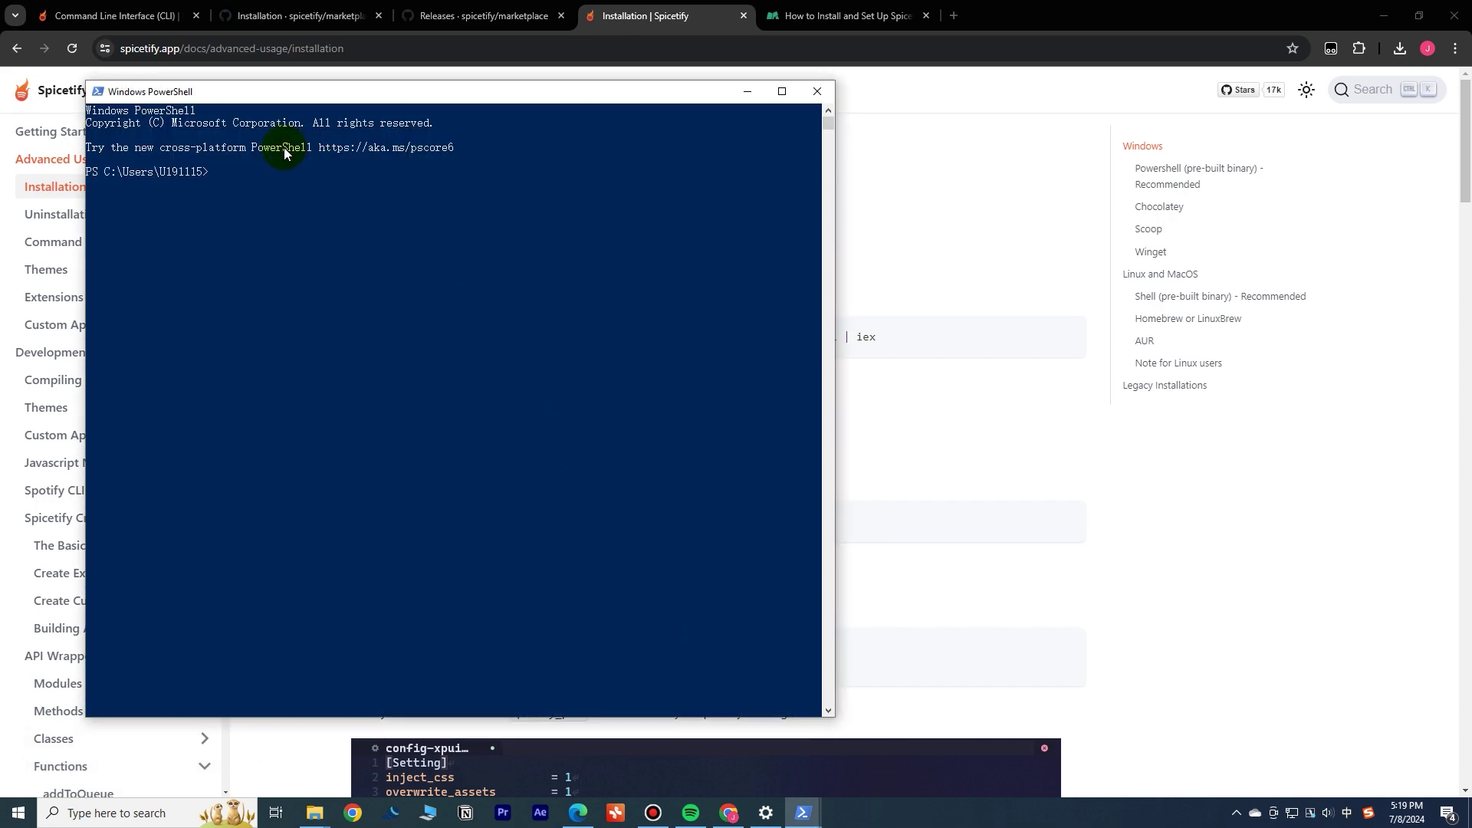
right_click(247, 172)
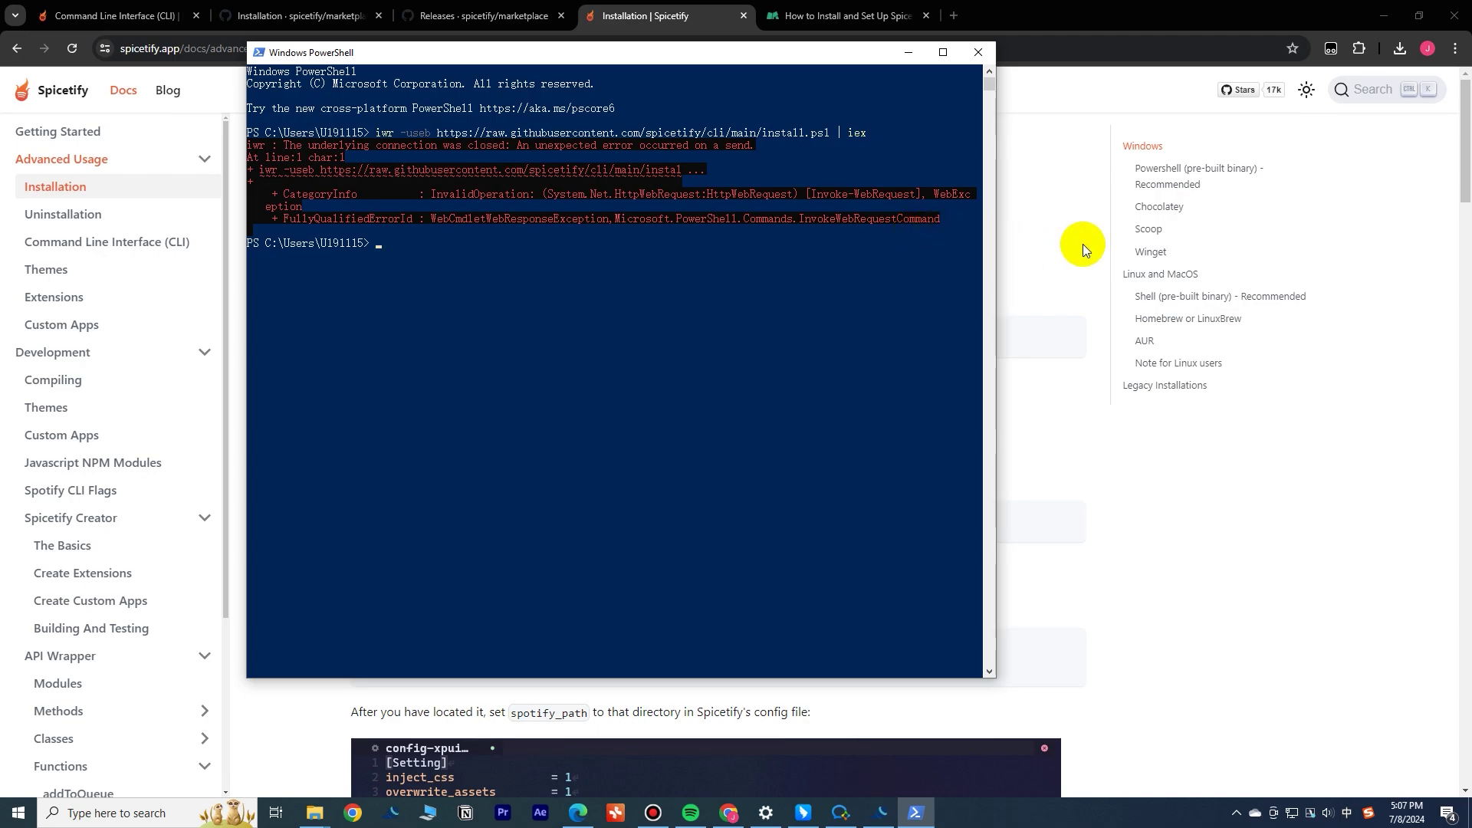
- Examine the Windows installation methods in Part 2 of the DRmare guide on installing and setting up Spicetify
left_click(1065, 232)
left_click(804, 16)
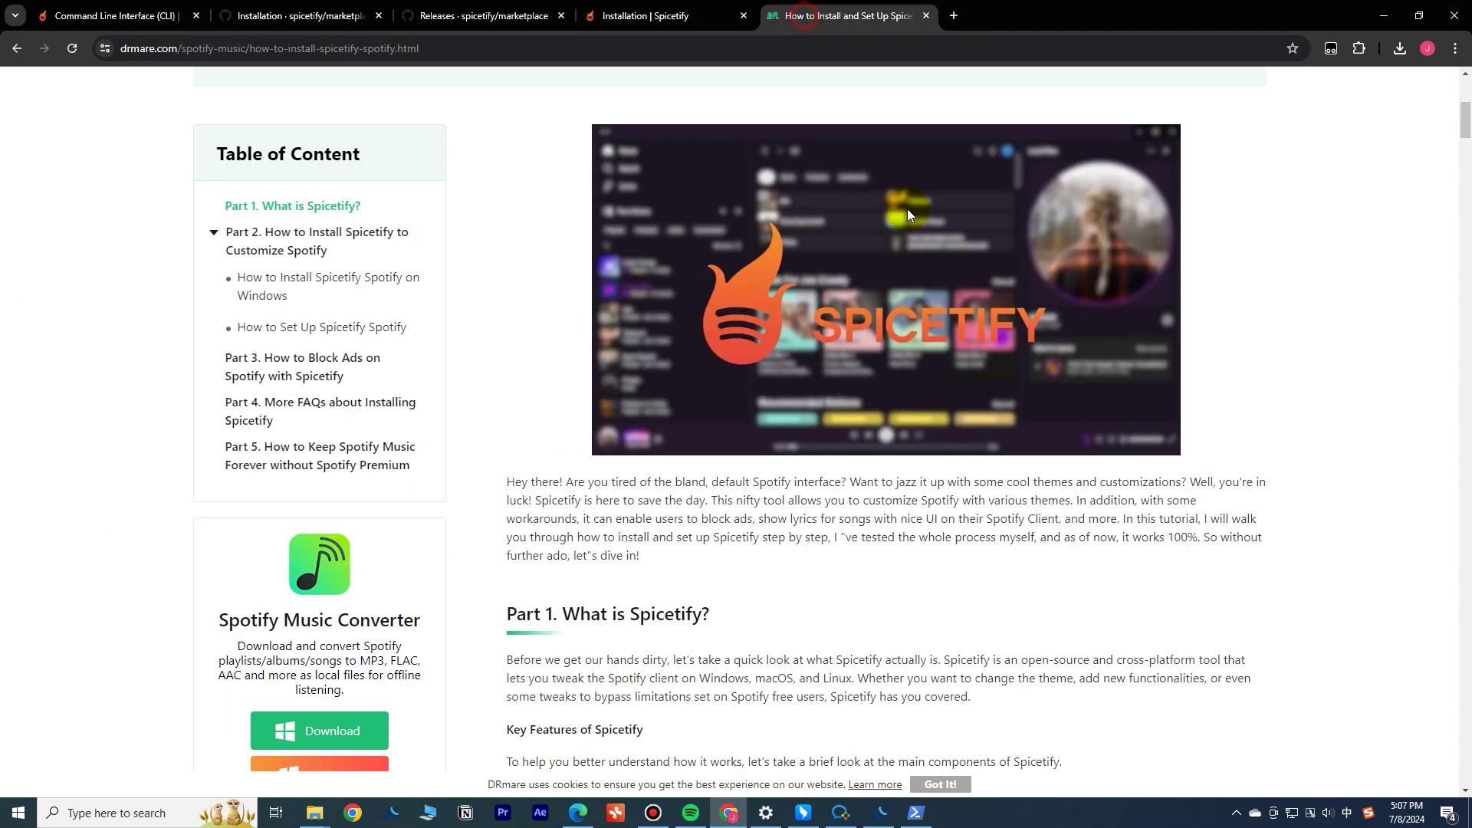
scroll(966, 530, "down", 9)
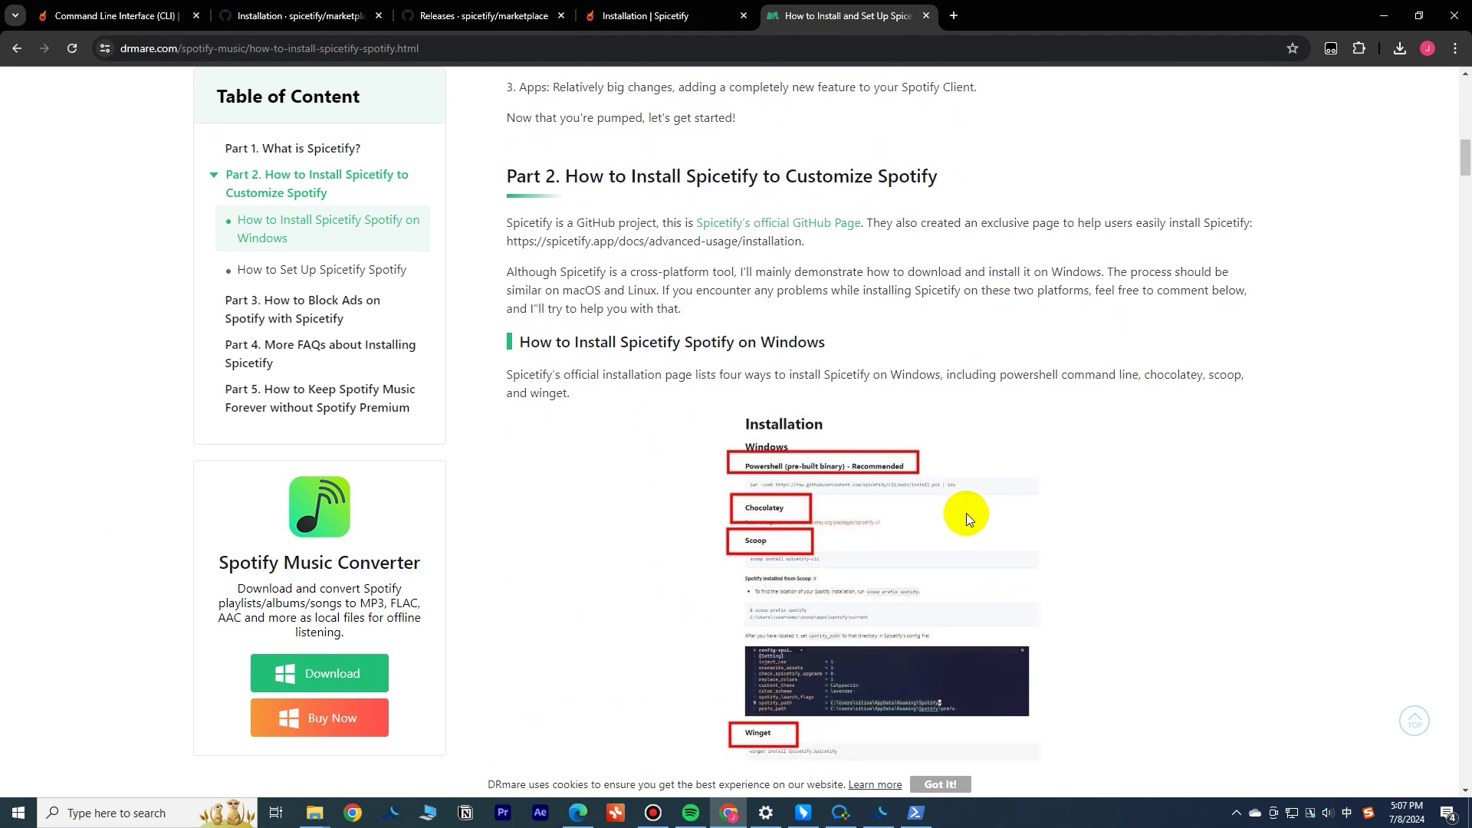
scroll(972, 499, "down", 1)
scroll(977, 503, "down", 2)
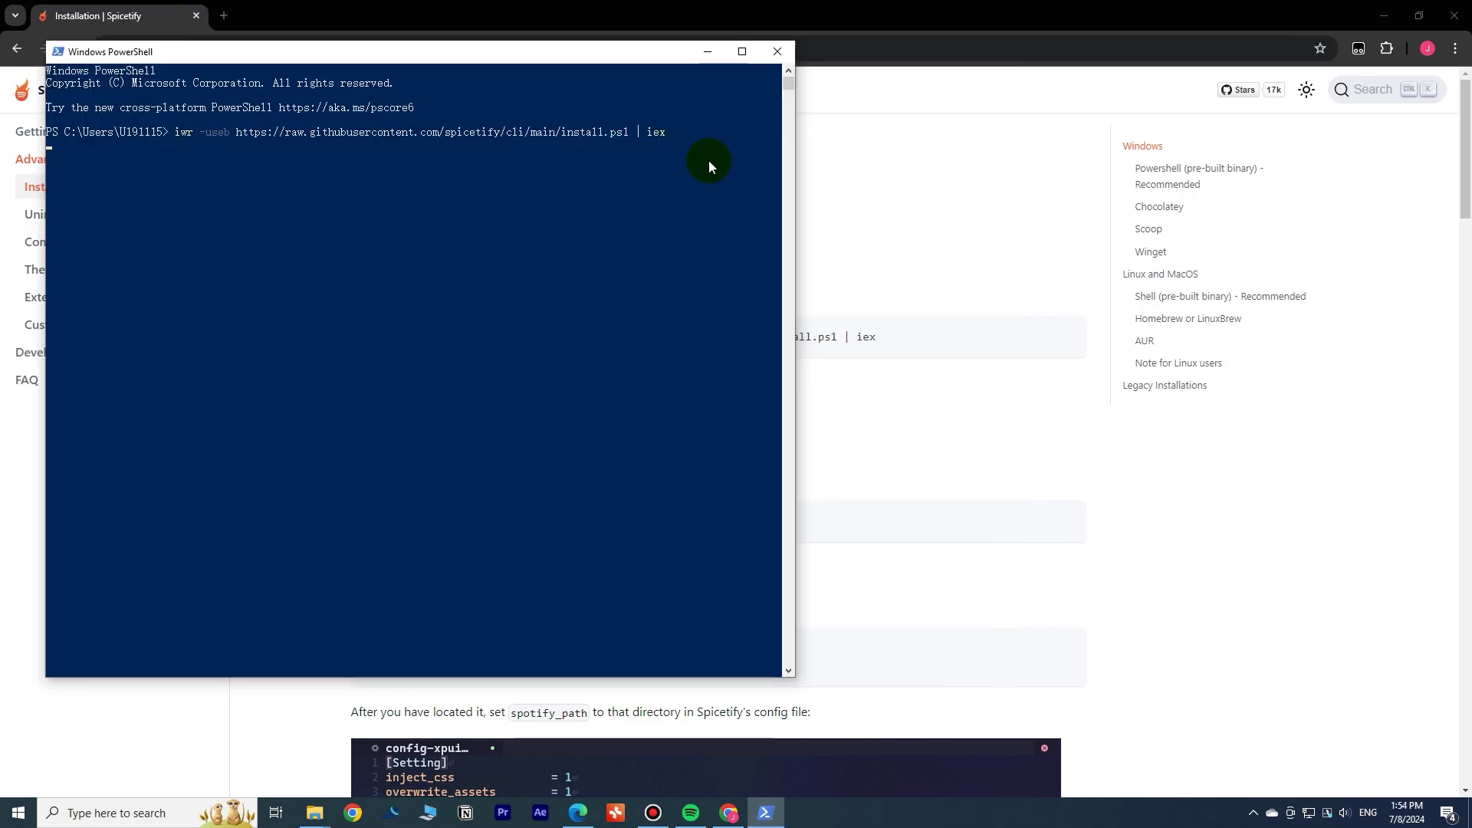
- Run the Spicetify install command in PowerShell with Marketplace included, and close the Spotify window
key("Return")
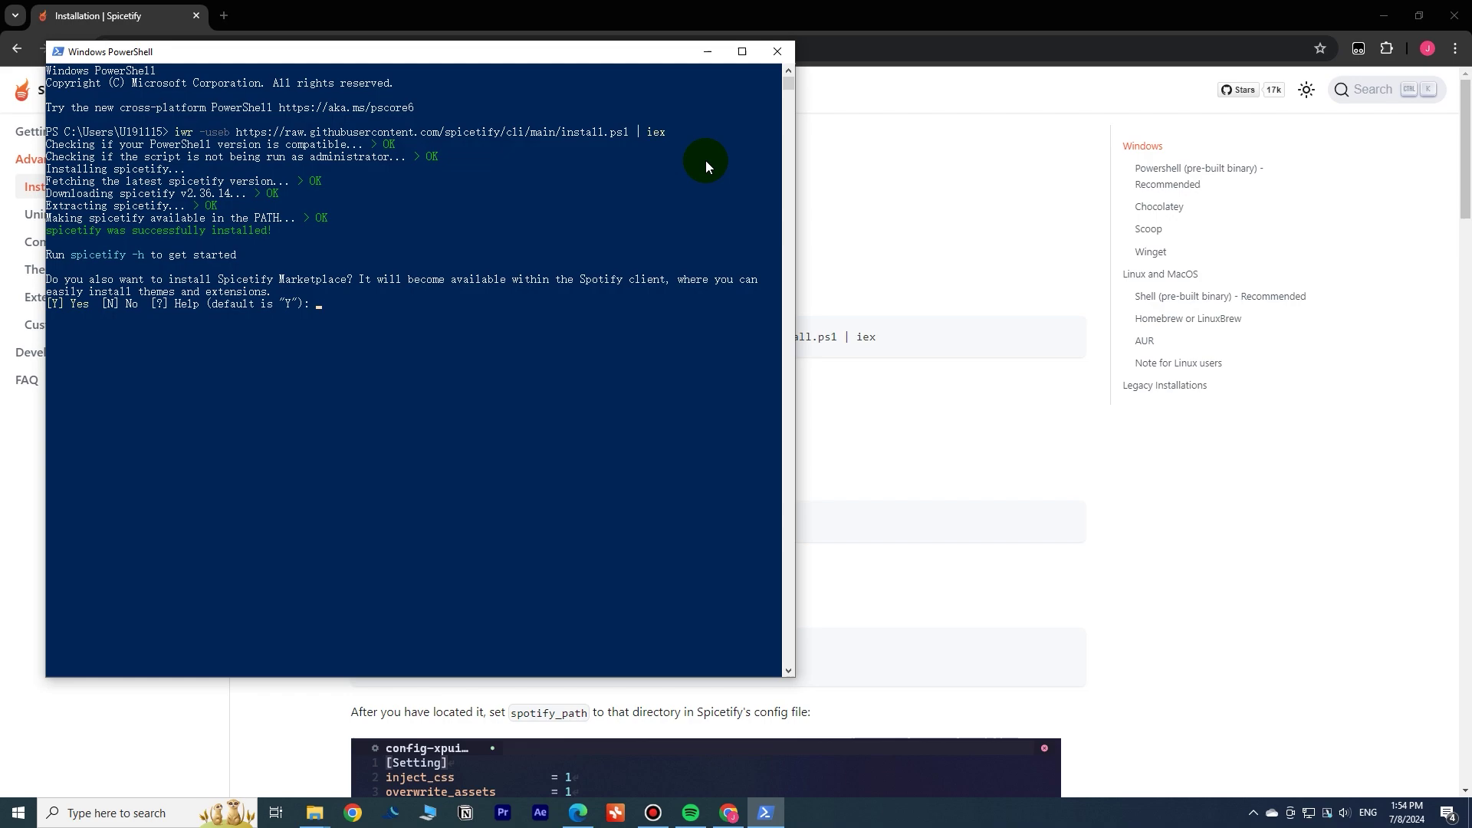
key("Return")
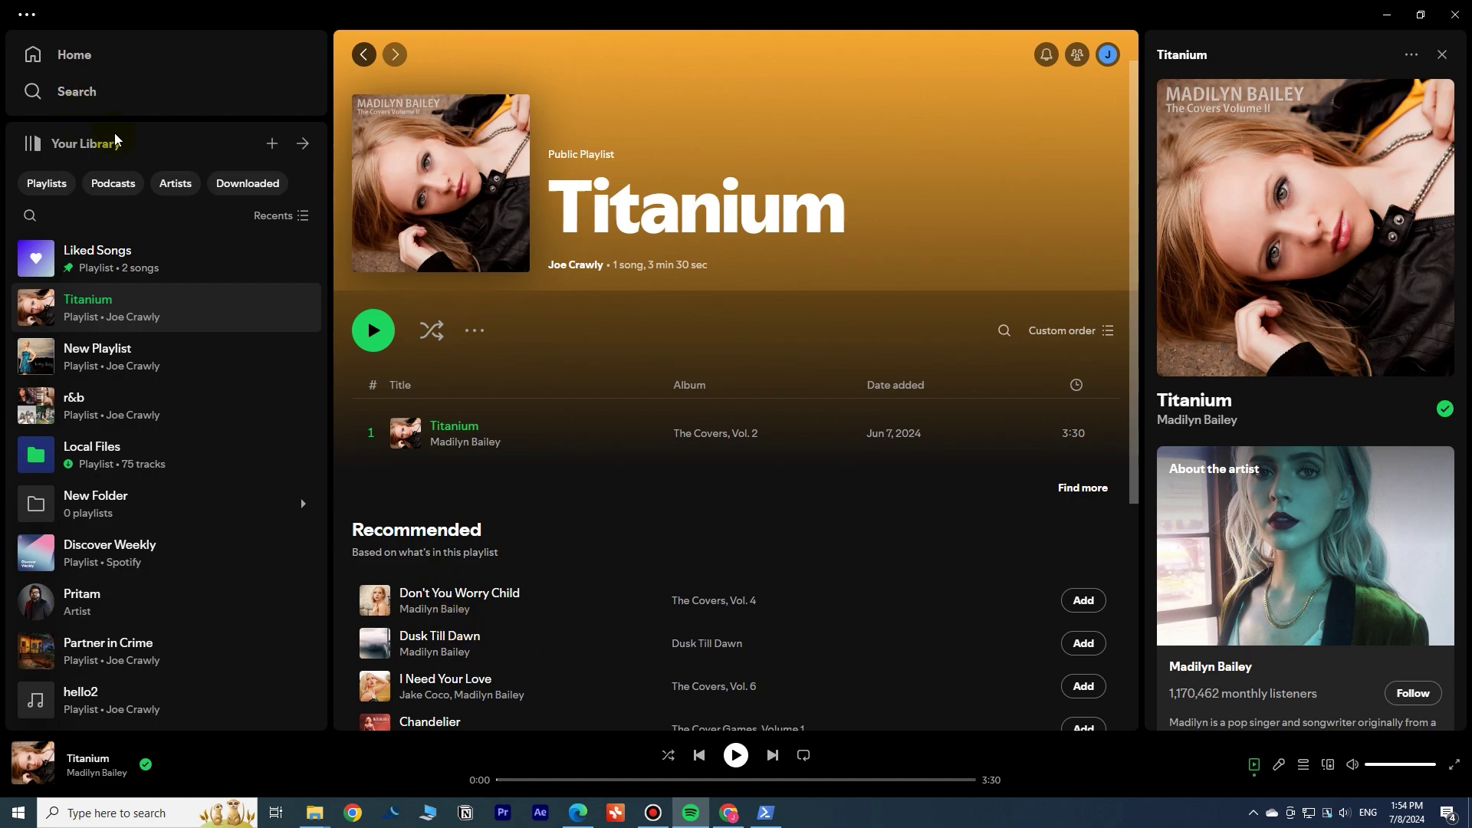
left_click(1455, 13)
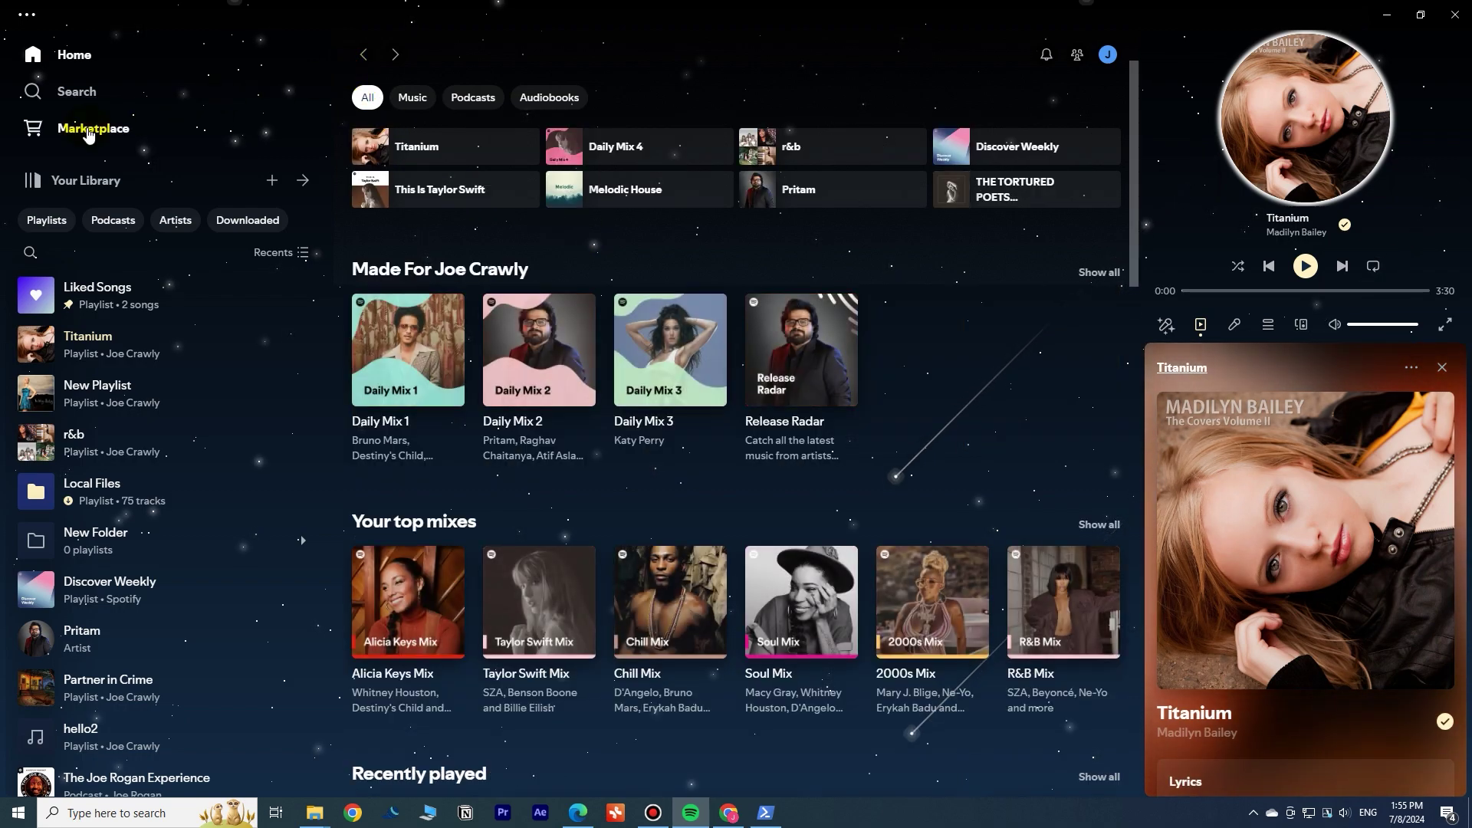
- Remove the Beautiful Lyrics extension and the StarryNight theme from the installed Marketplace items
left_click(88, 129)
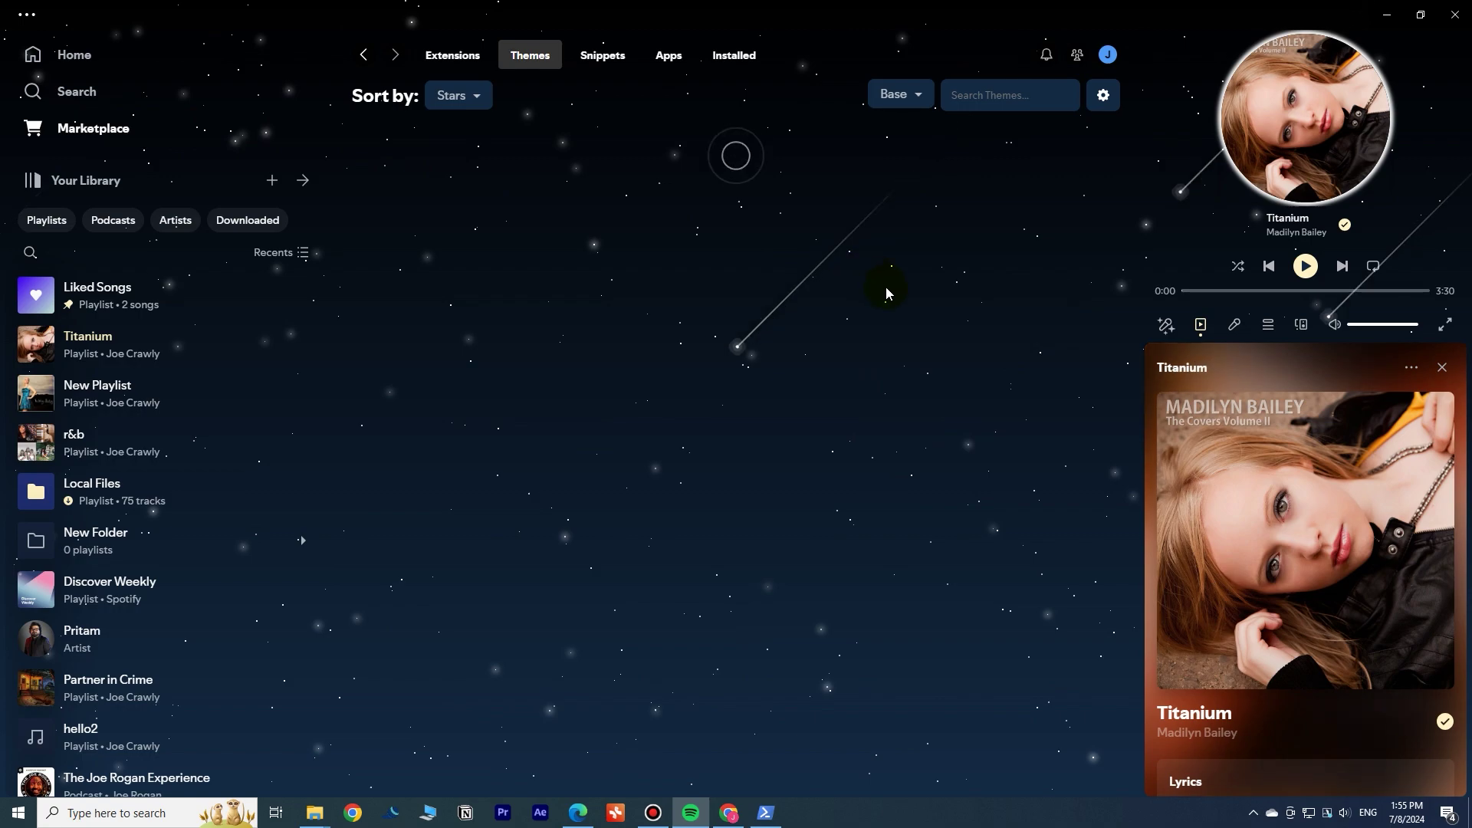
left_click(668, 55)
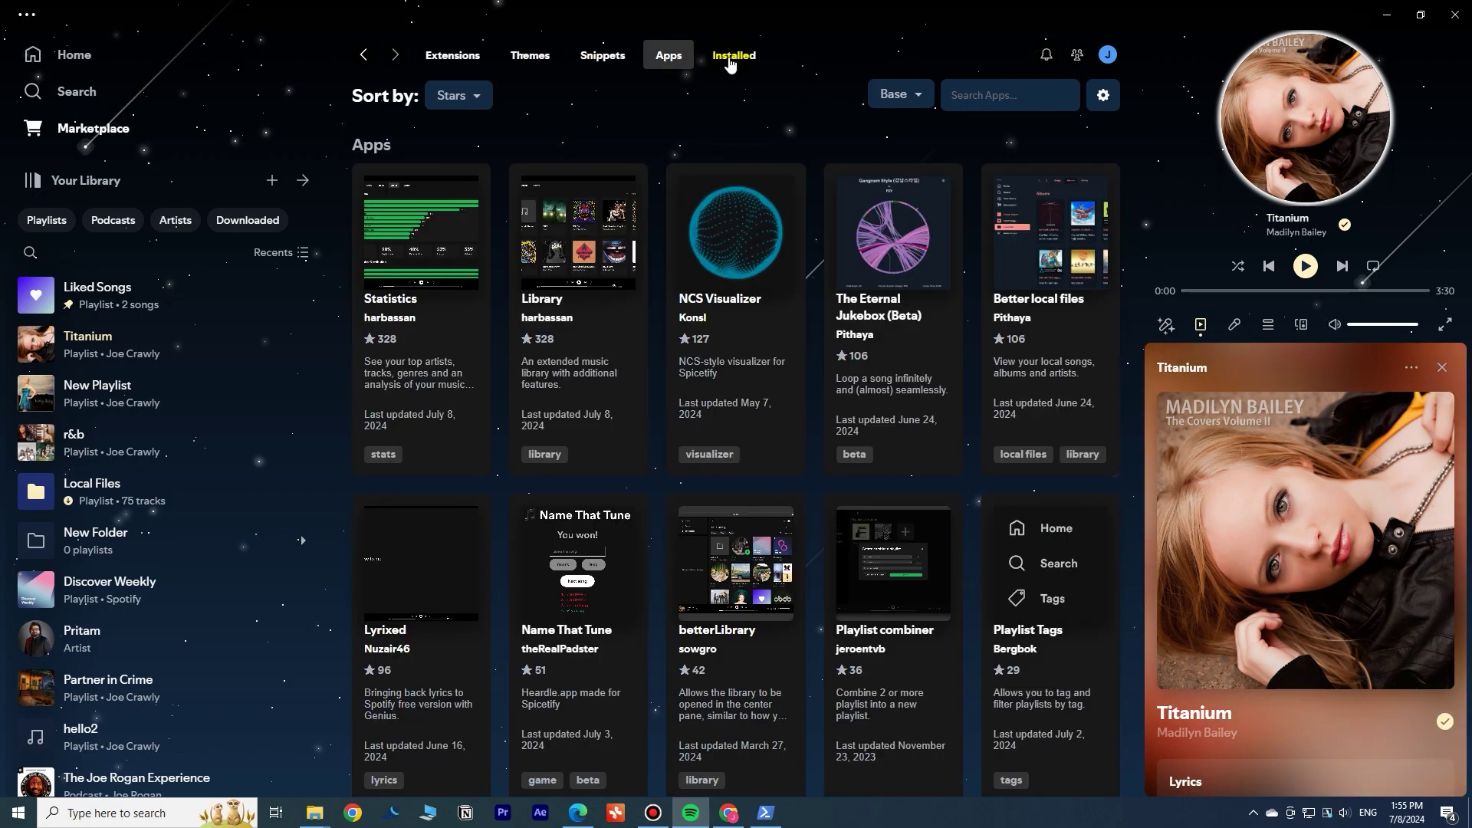
left_click(730, 60)
mouse_move(467, 360)
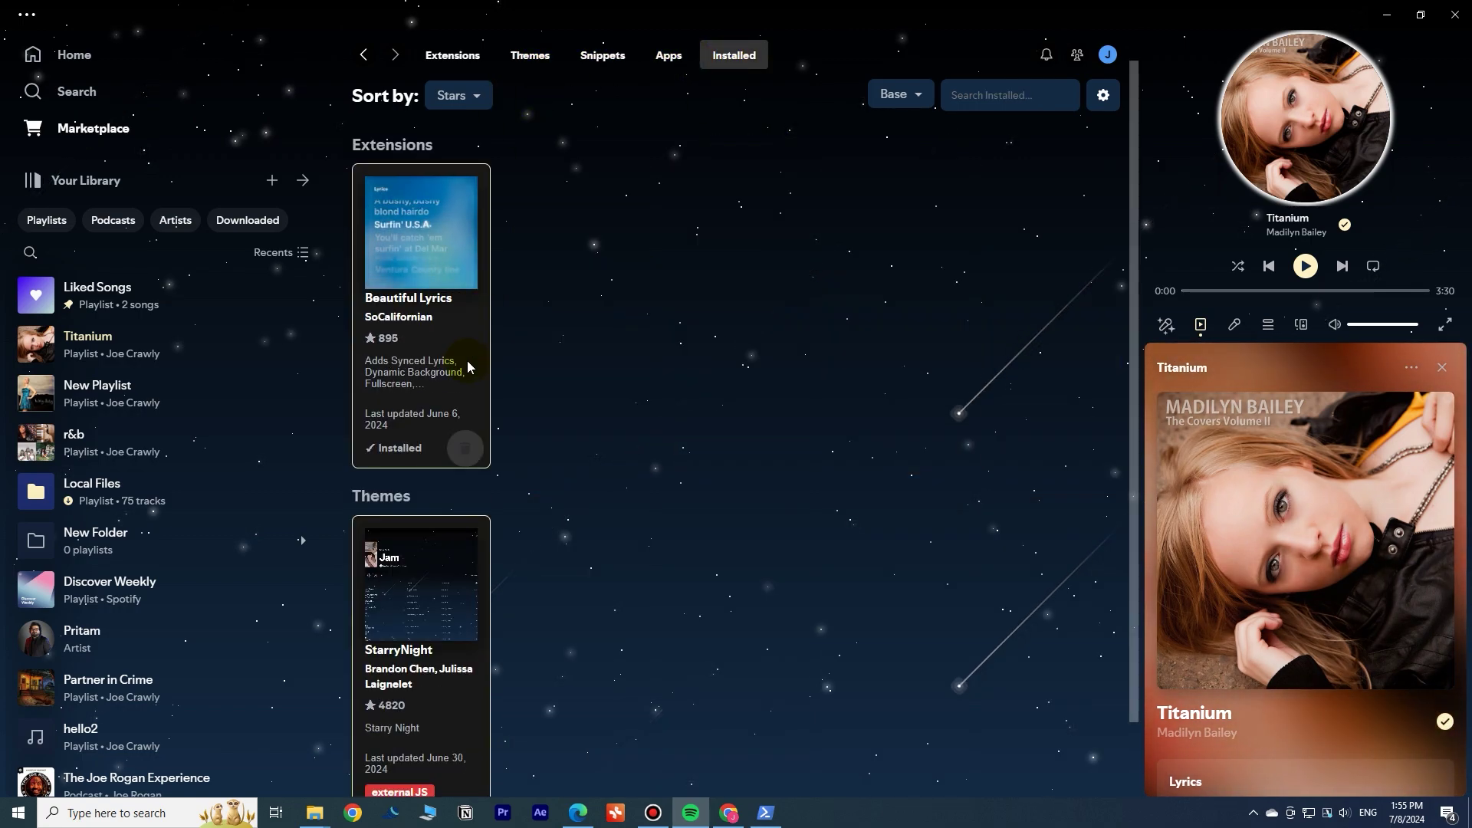
left_click(465, 443)
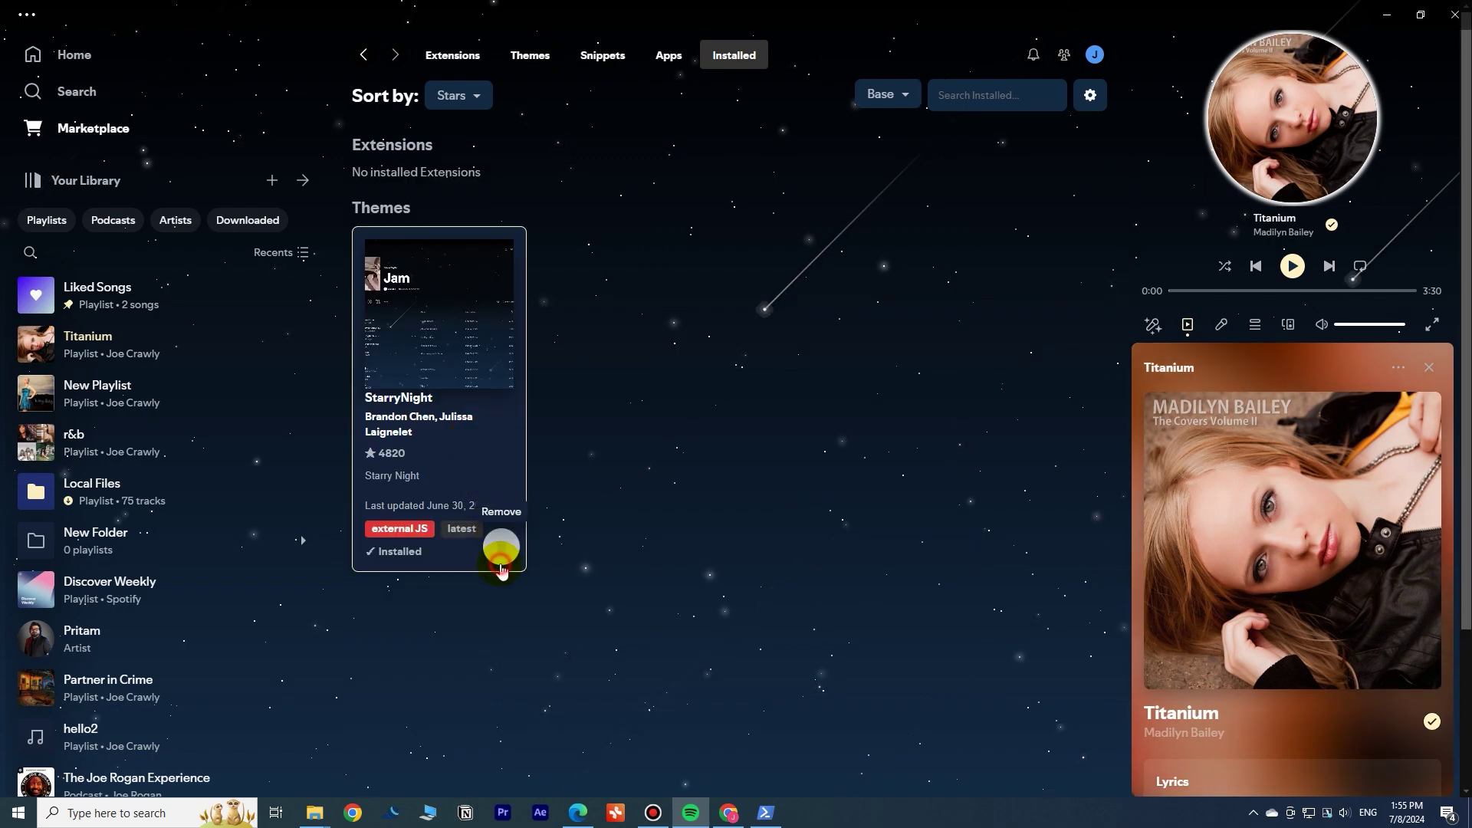
left_click(498, 546)
left_click(365, 55)
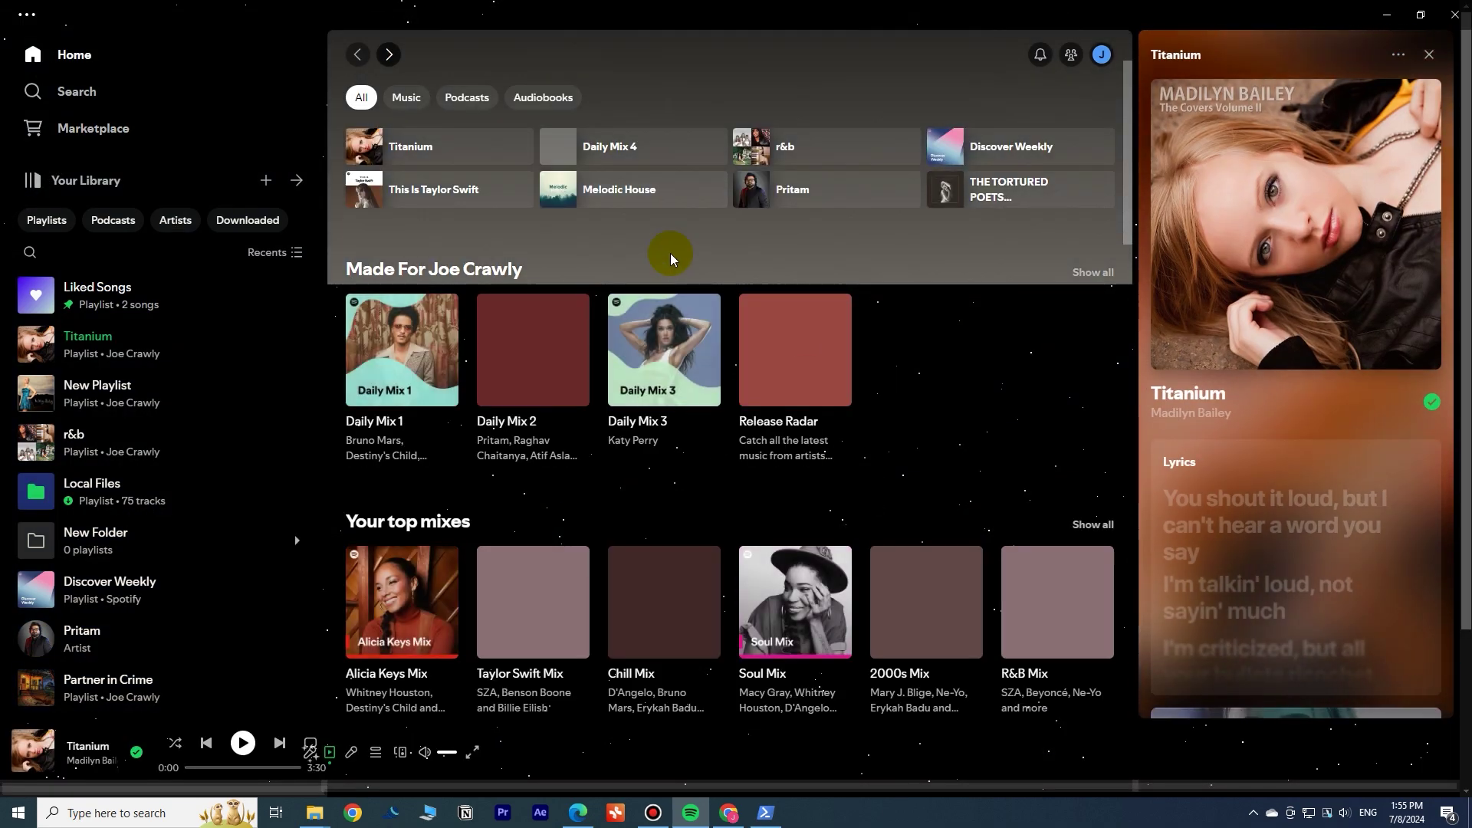
left_click(1387, 15)
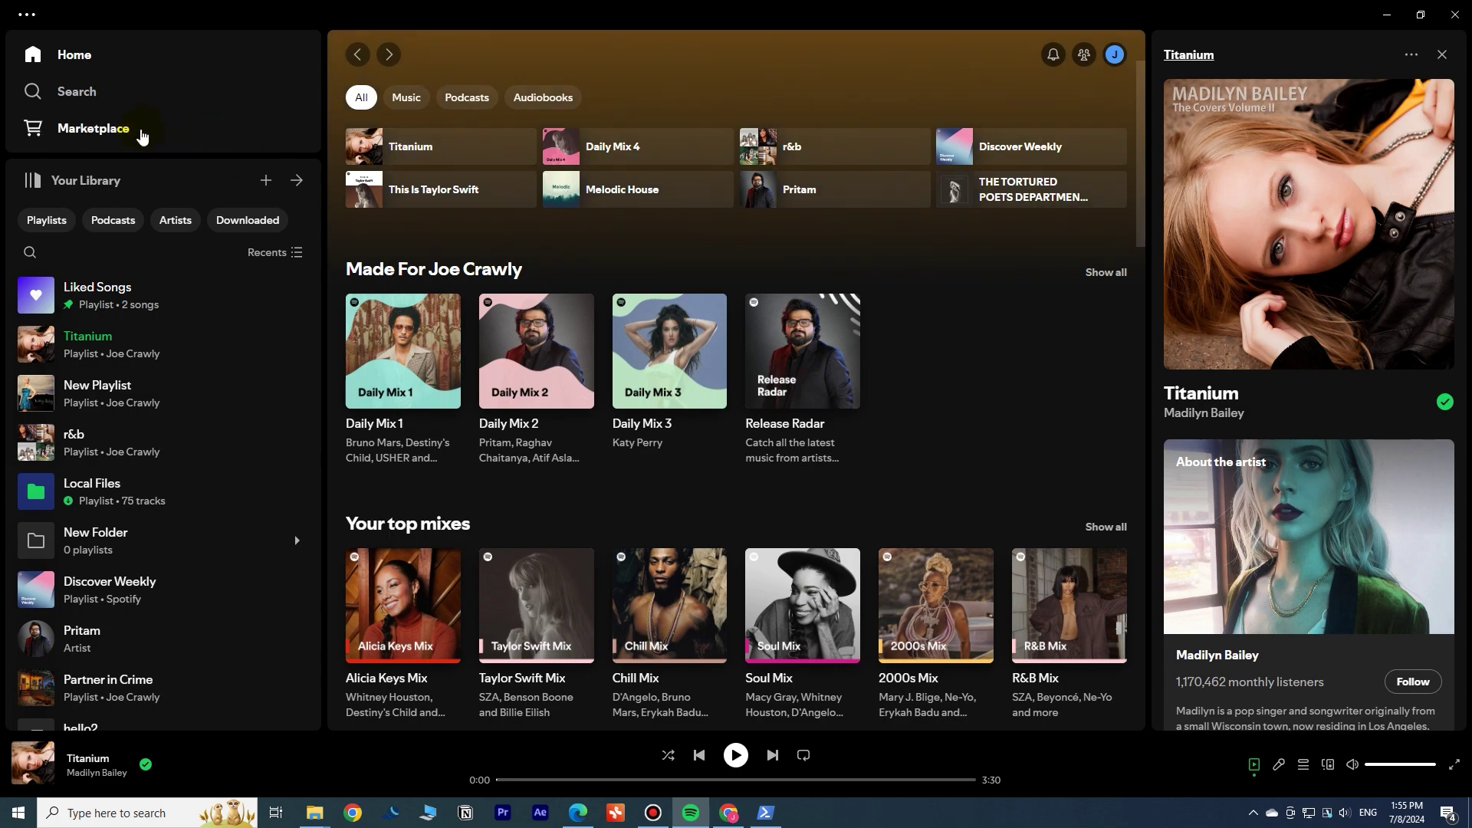
- Browse the extensions offered in the Marketplace
left_click(94, 128)
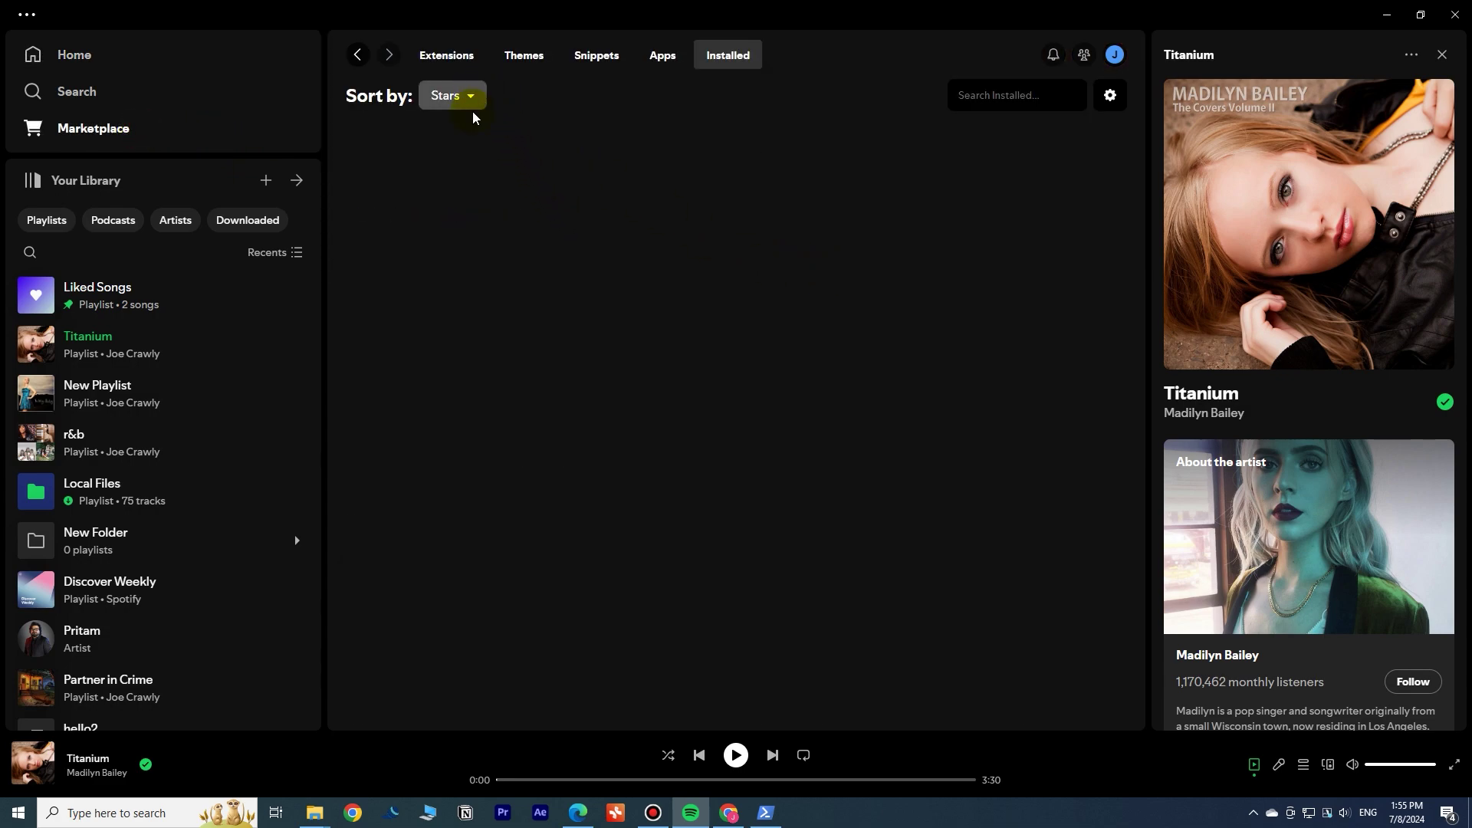
left_click(451, 60)
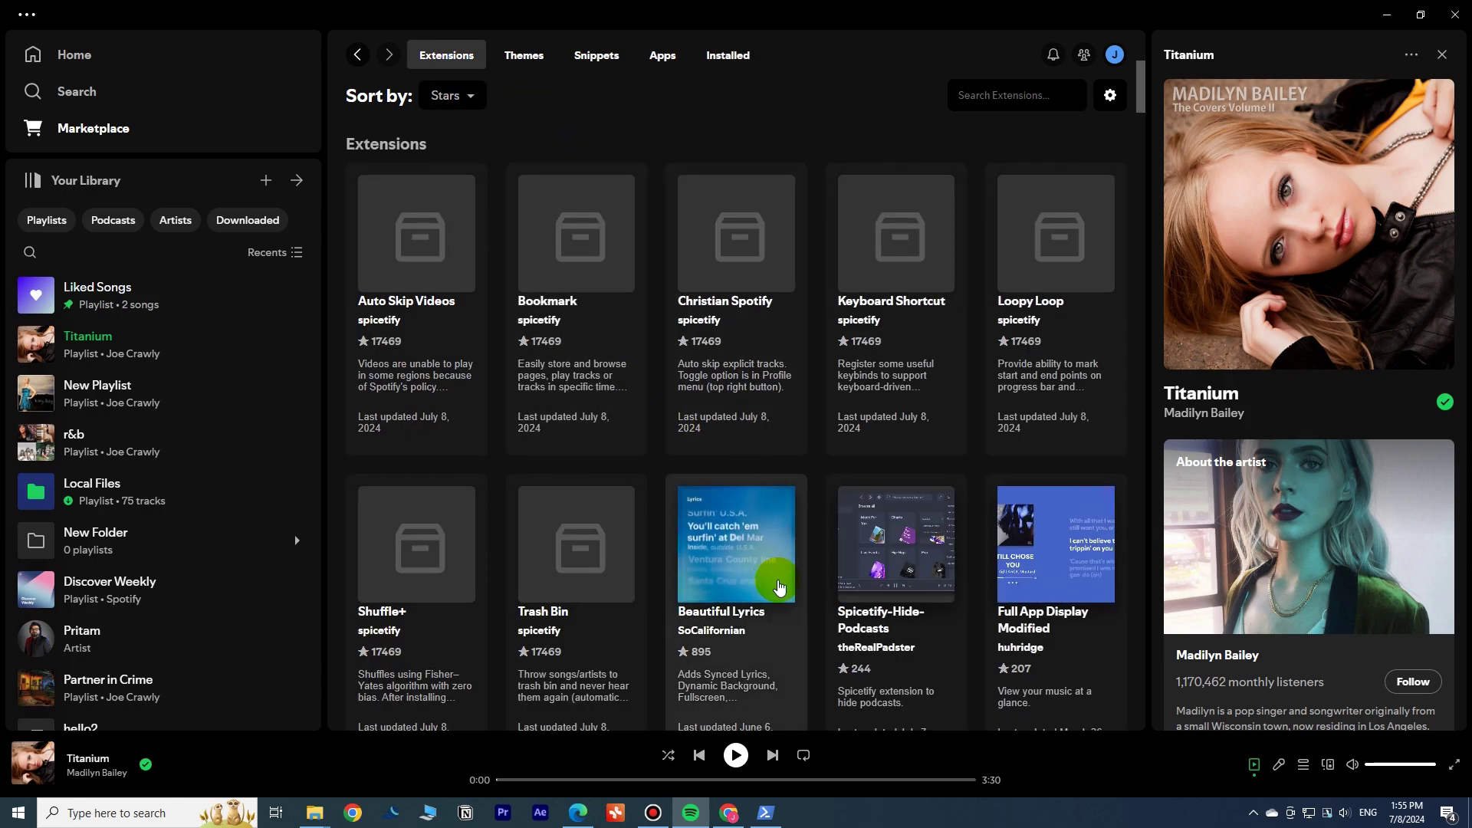
scroll(779, 588, "down", 7)
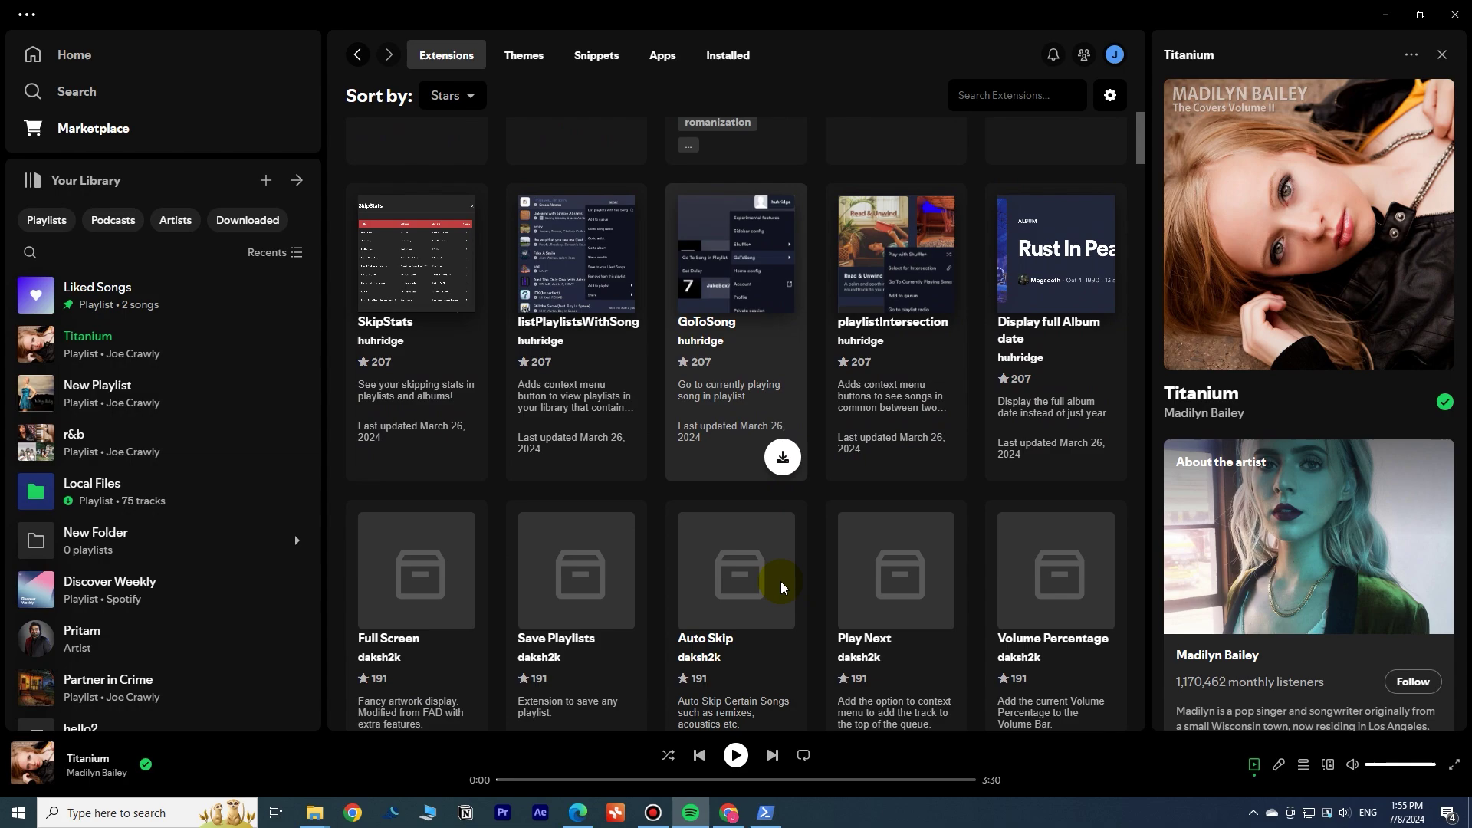
scroll(782, 588, "up", 7)
- Install the Sleek theme by harbassan from the Marketplace themes
left_click(525, 56)
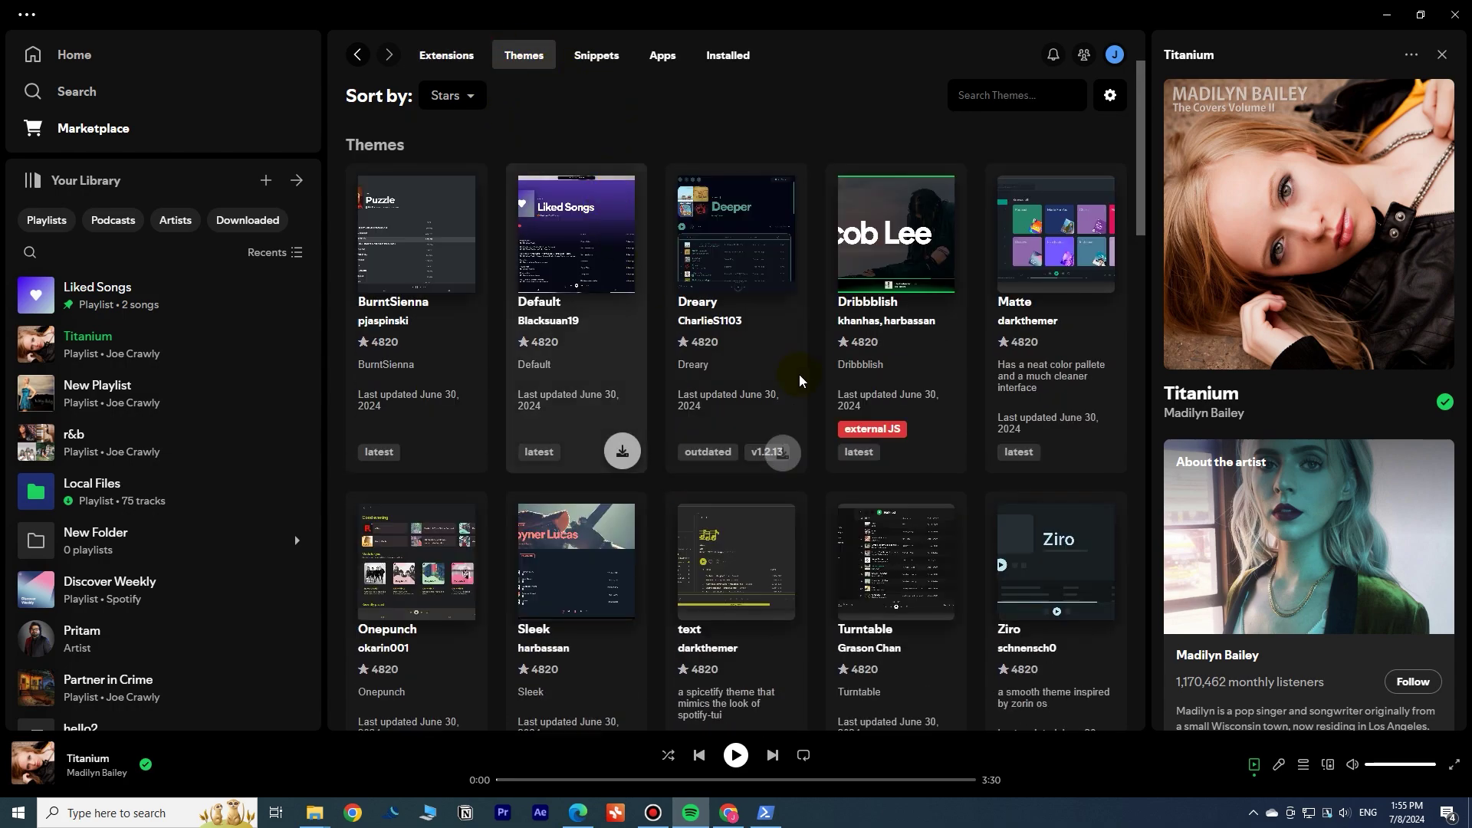
scroll(794, 548, "down", 1)
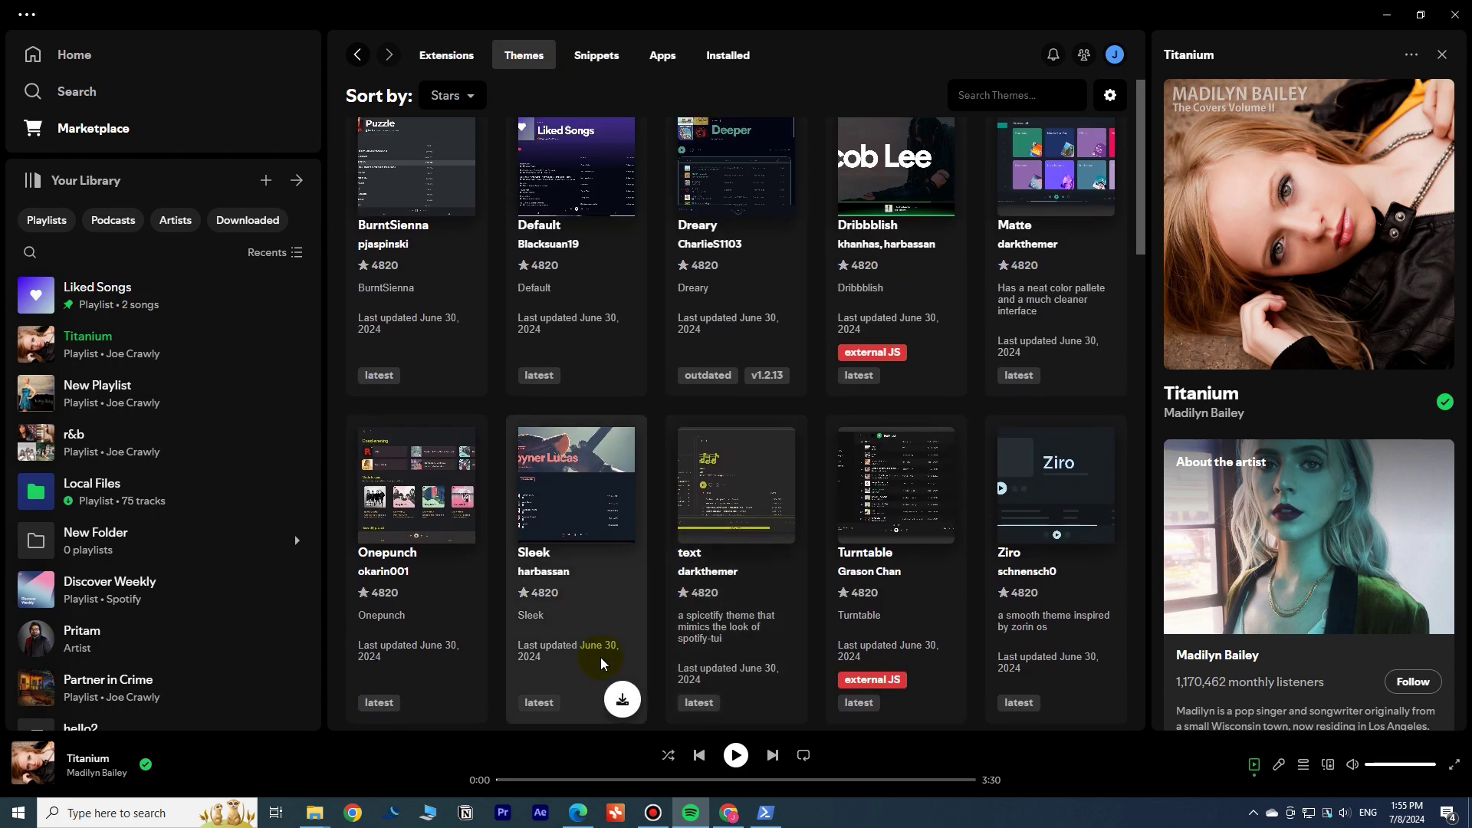
left_click(621, 700)
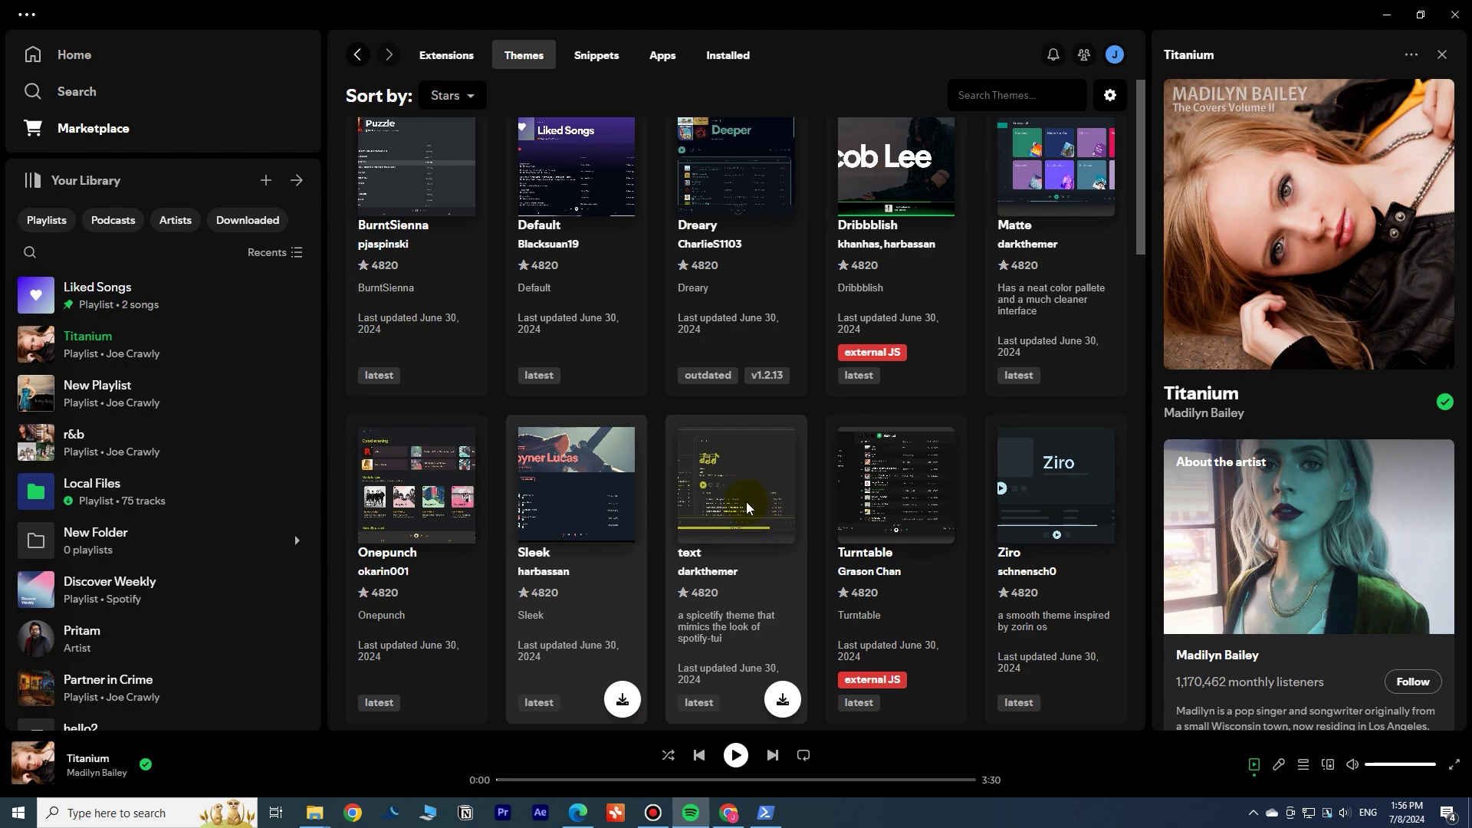
scroll(759, 475, "up", 1)
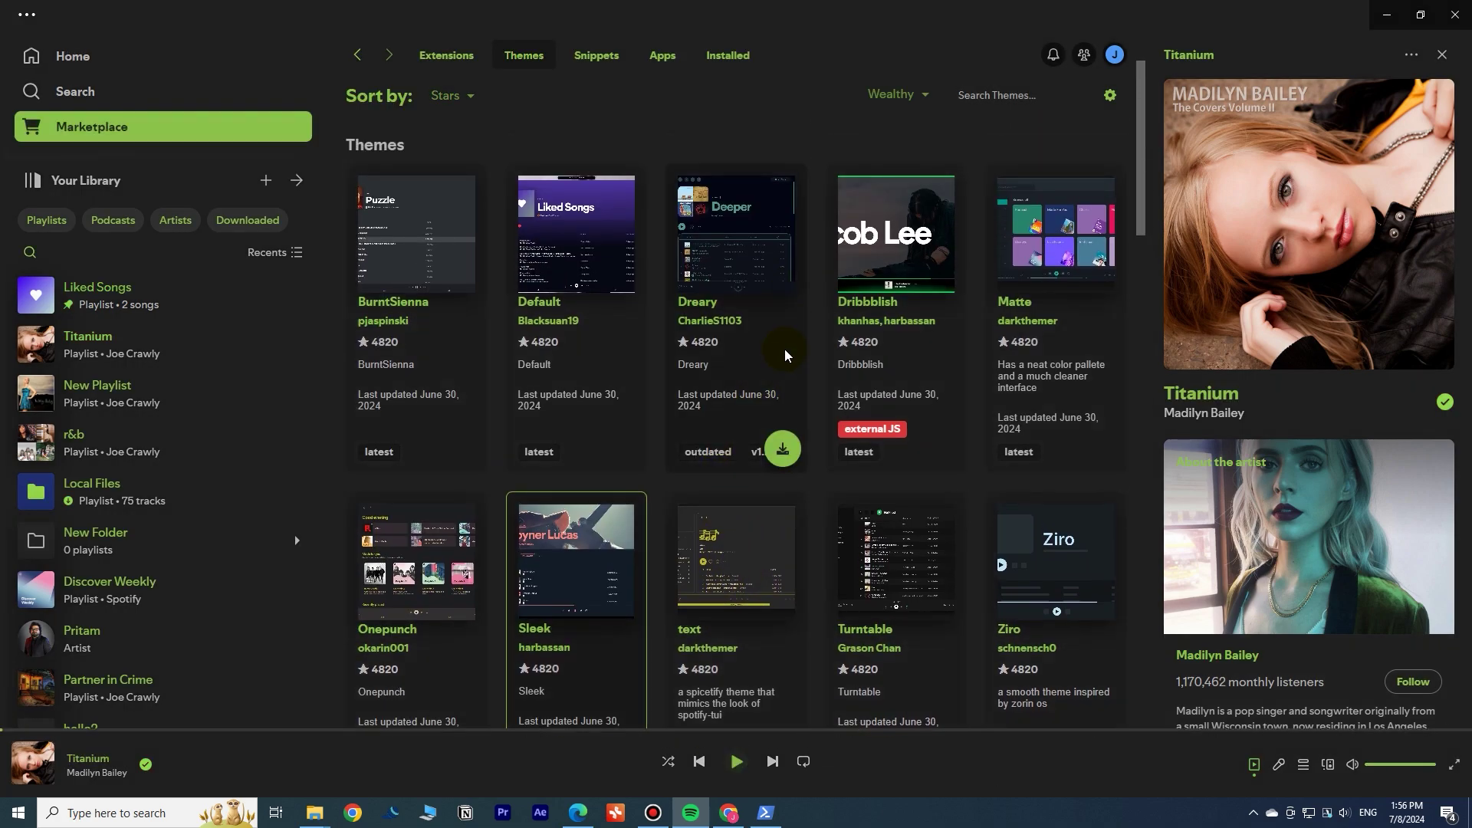
- Install the text theme by darkthemer to try it out, and switch back to the Sleek theme
left_click(783, 450)
scroll(773, 565, "down", 3)
left_click(782, 546)
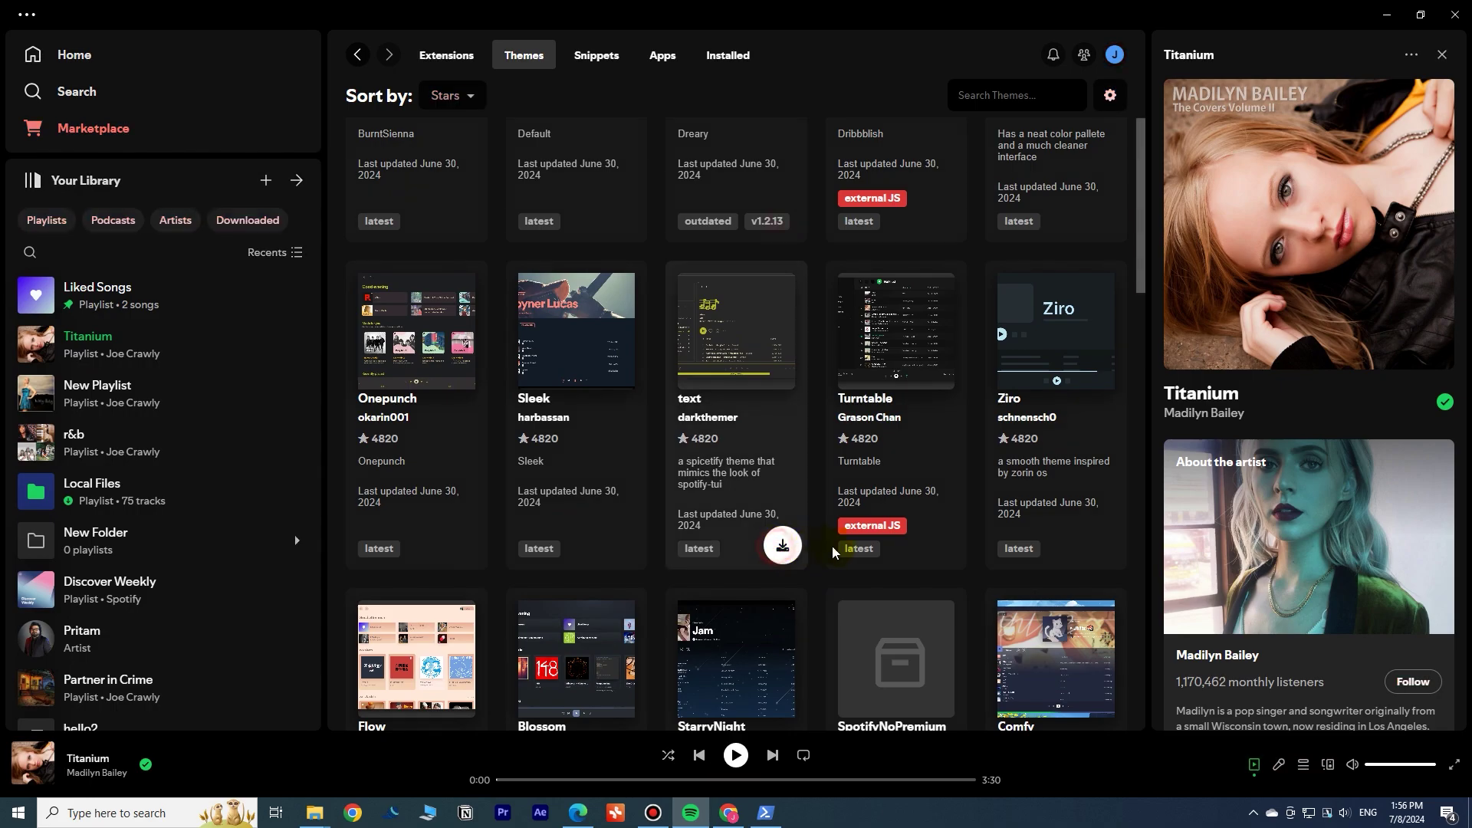
left_click(892, 444)
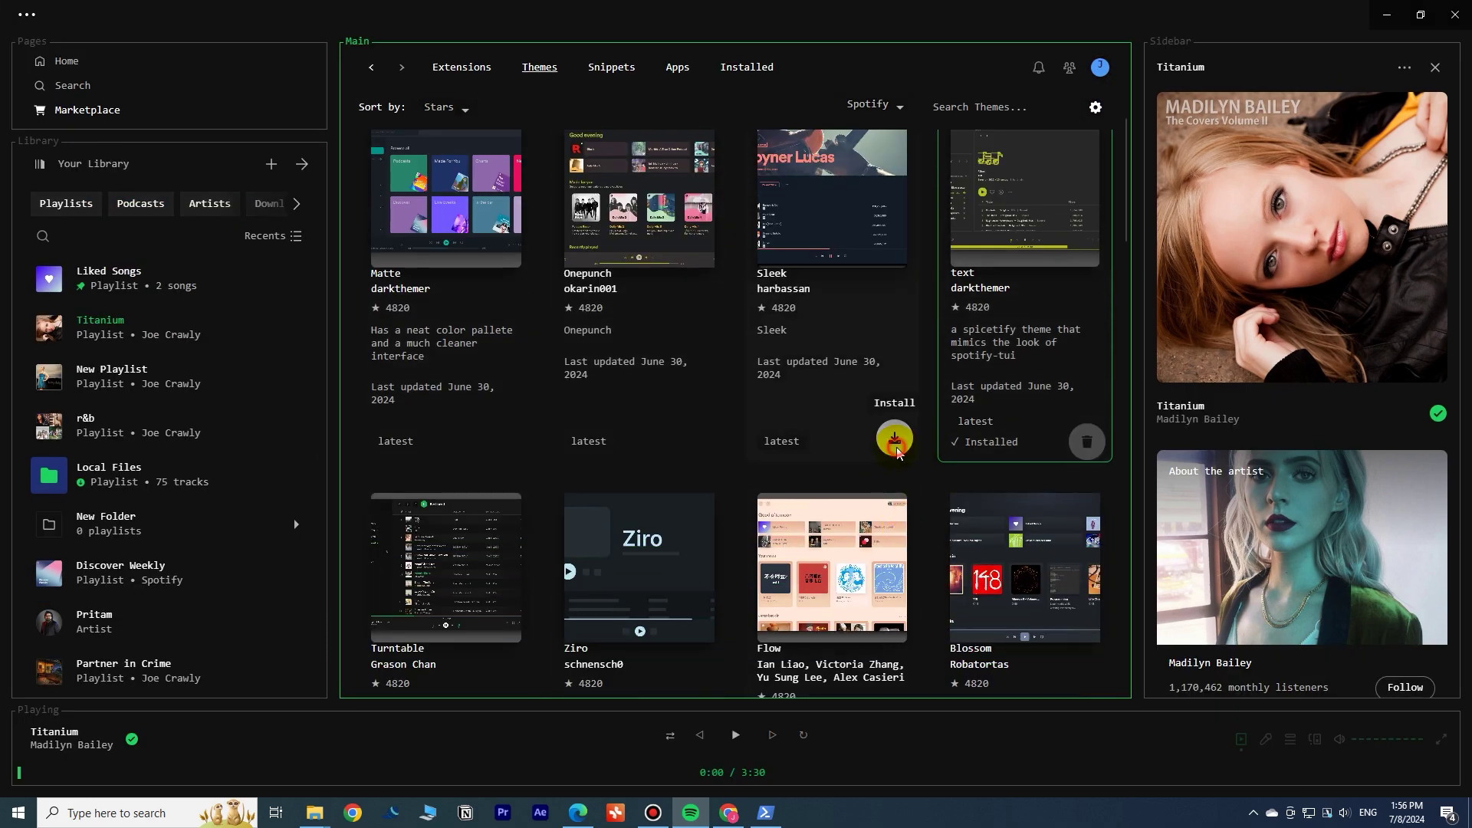
- Install the StarryNight theme from the Marketplace themes
scroll(913, 483, "down", 3)
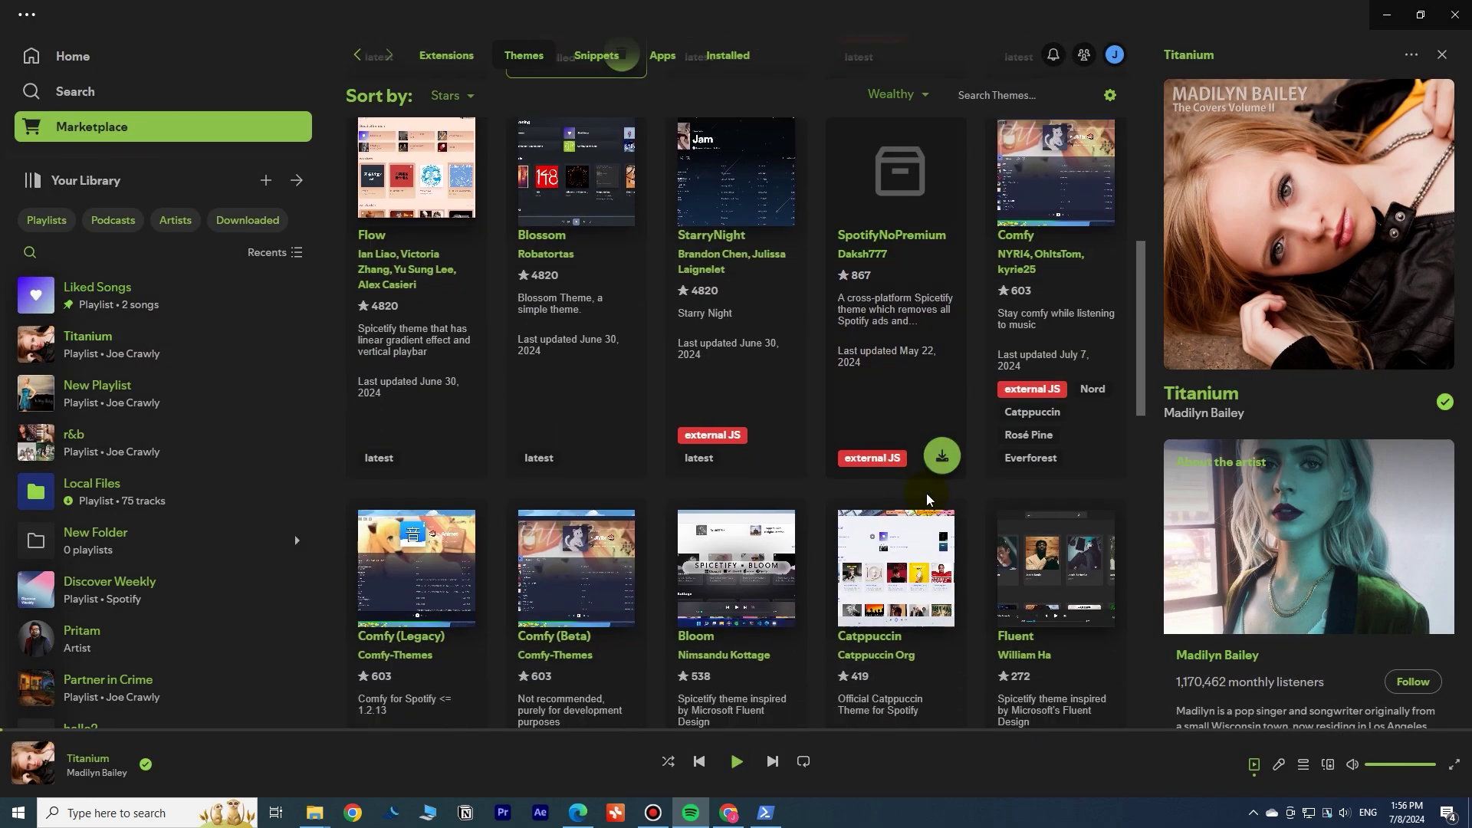
scroll(828, 517, "up", 3)
scroll(763, 652, "down", 1)
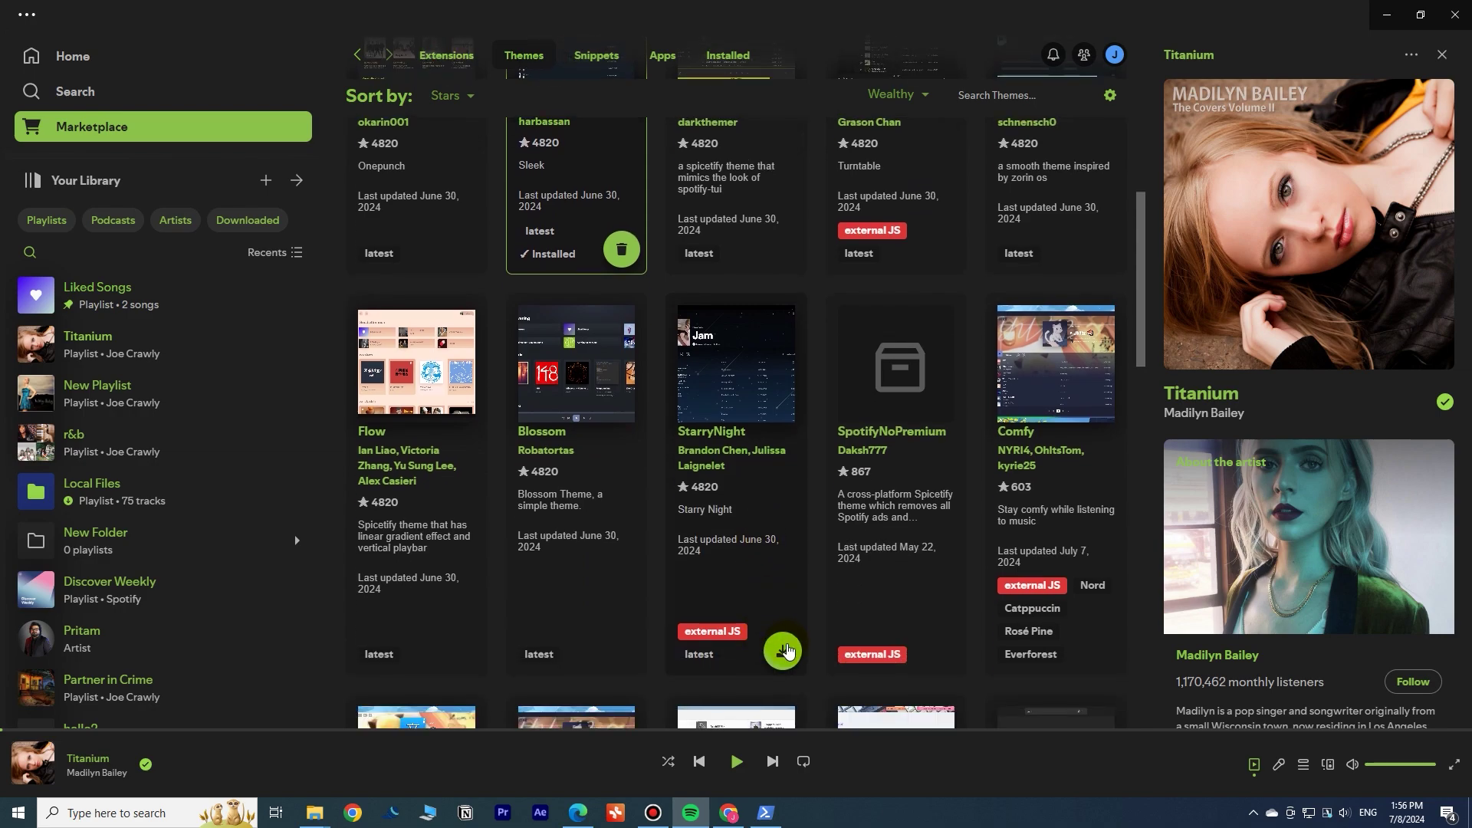
left_click(783, 646)
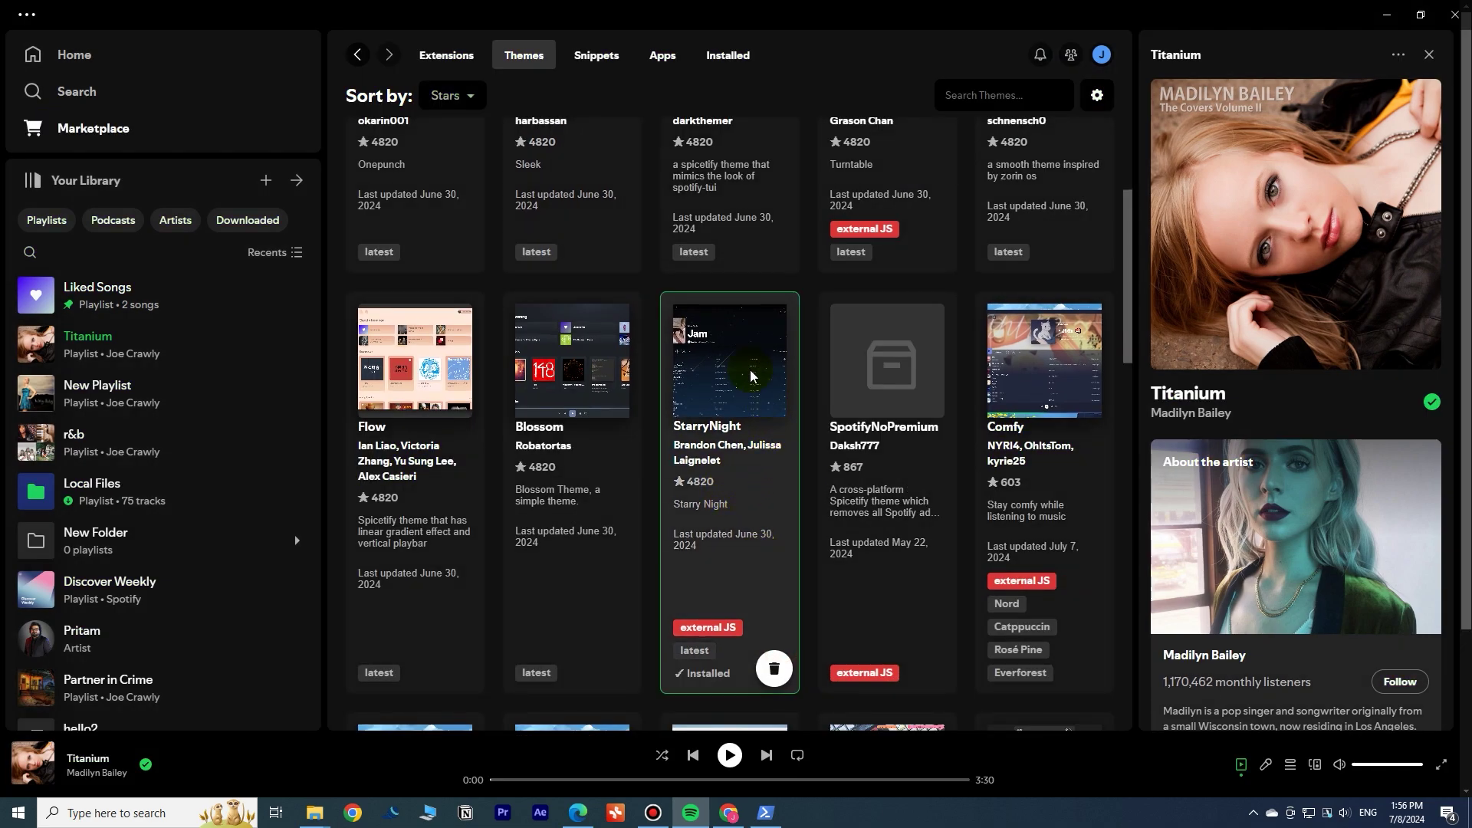
- Restart Spotify with the StarryNight theme installed and look over the home page
left_click(453, 57)
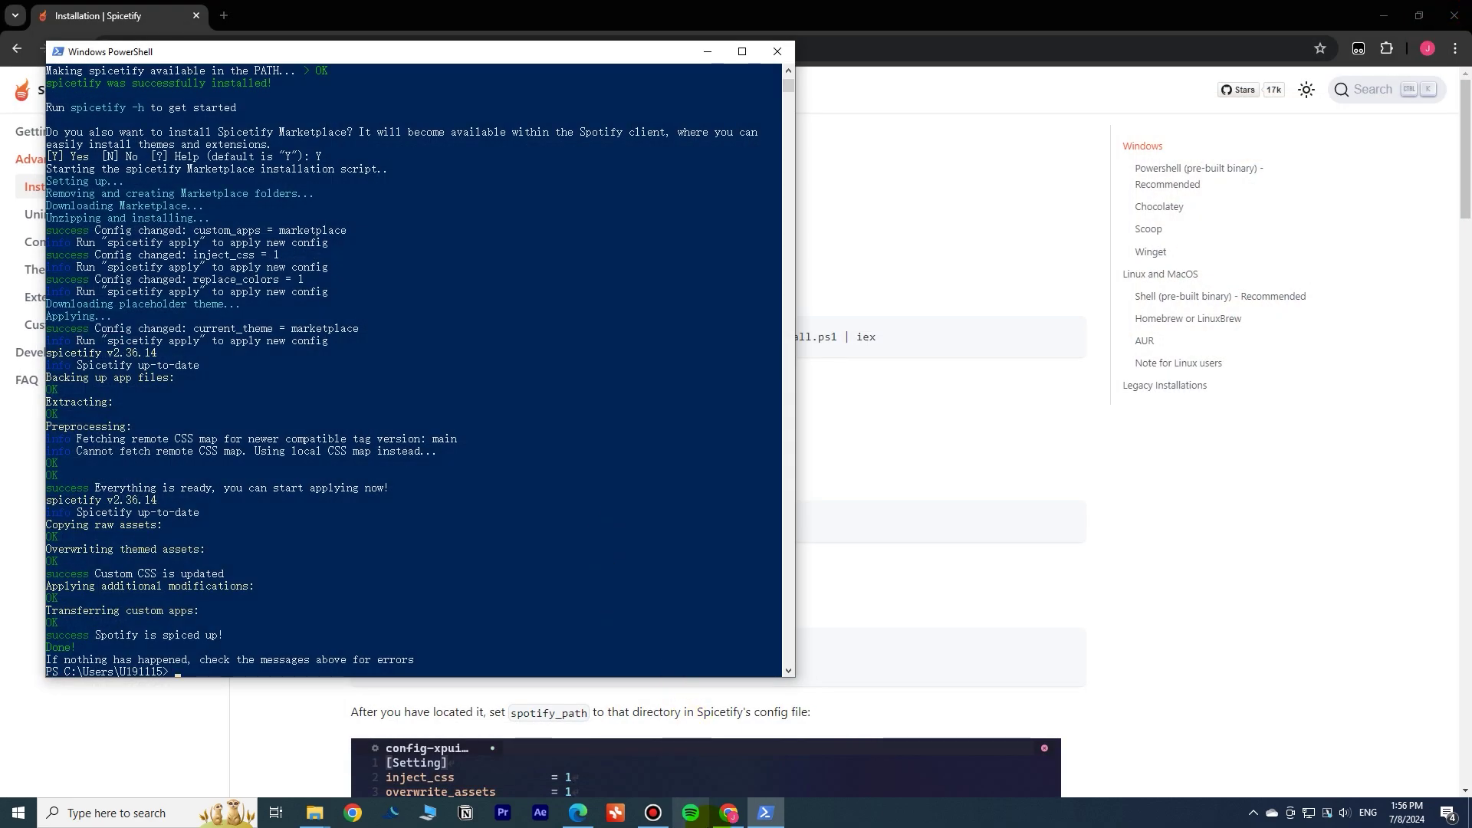
left_click(691, 813)
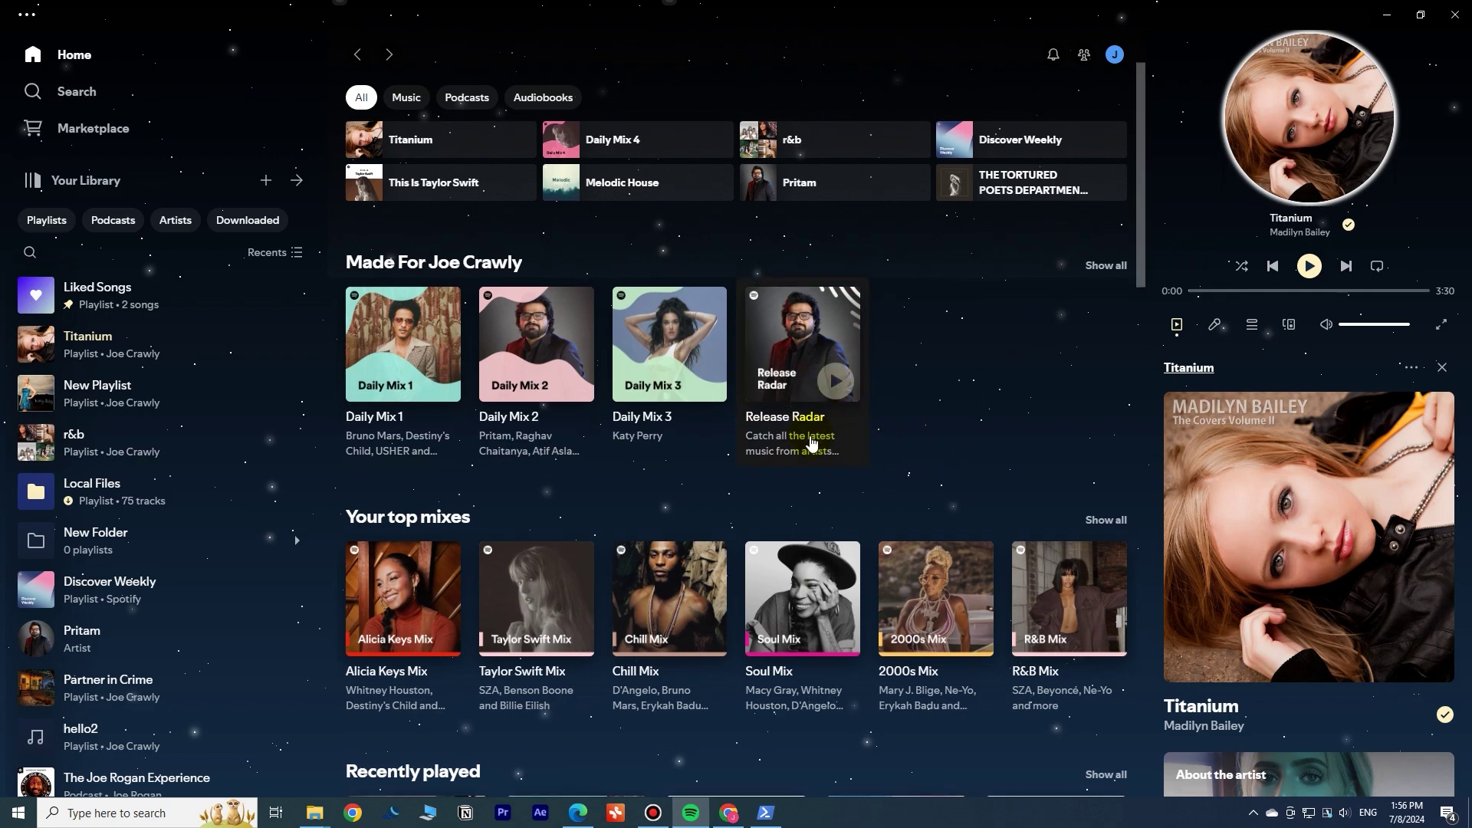
scroll(595, 460, "down", 9)
scroll(602, 467, "up", 9)
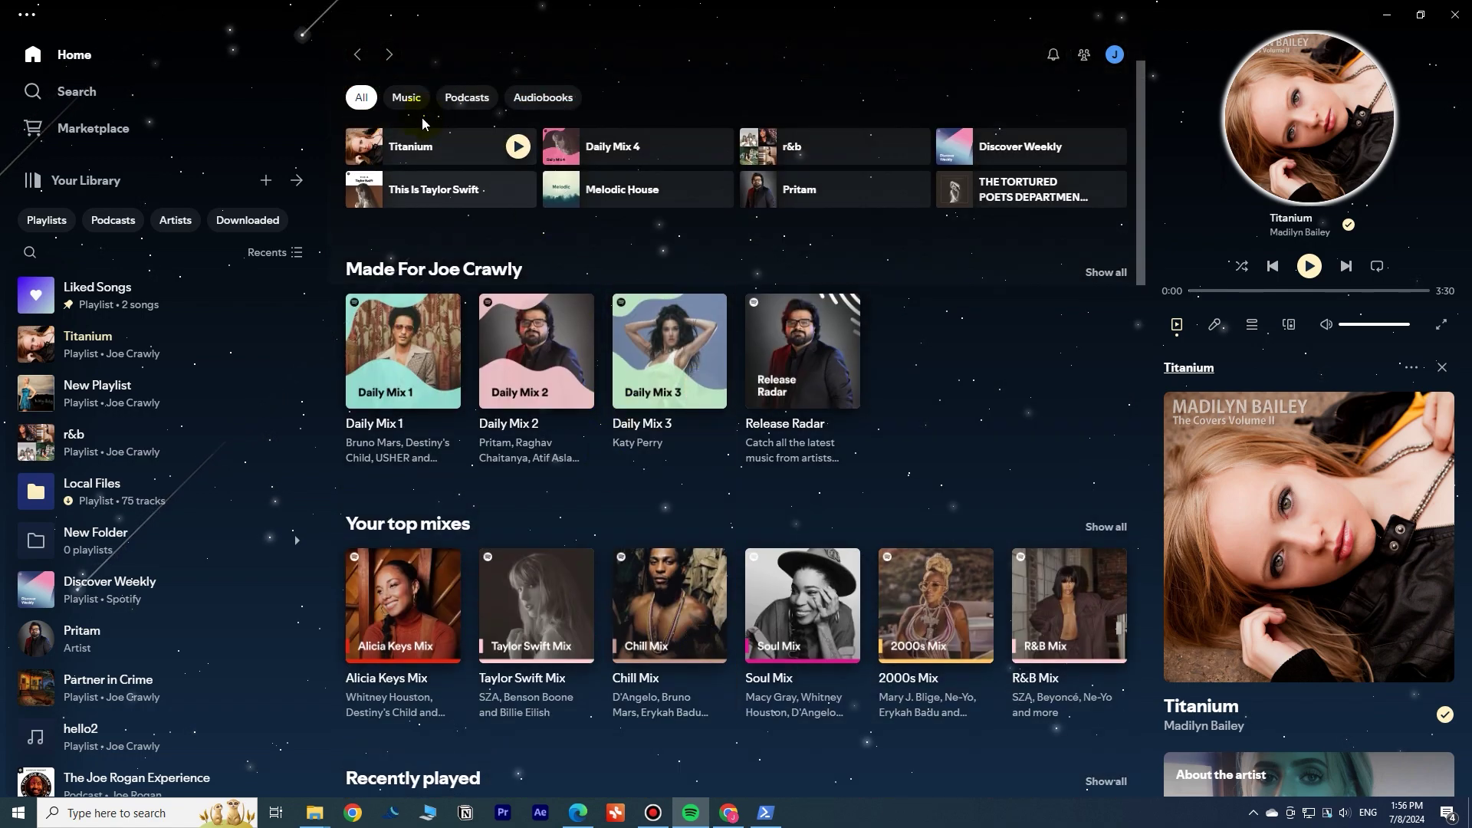
- Install the Beautiful Lyrics extension from the Marketplace extensions and close Spotify for a restart
left_click(99, 127)
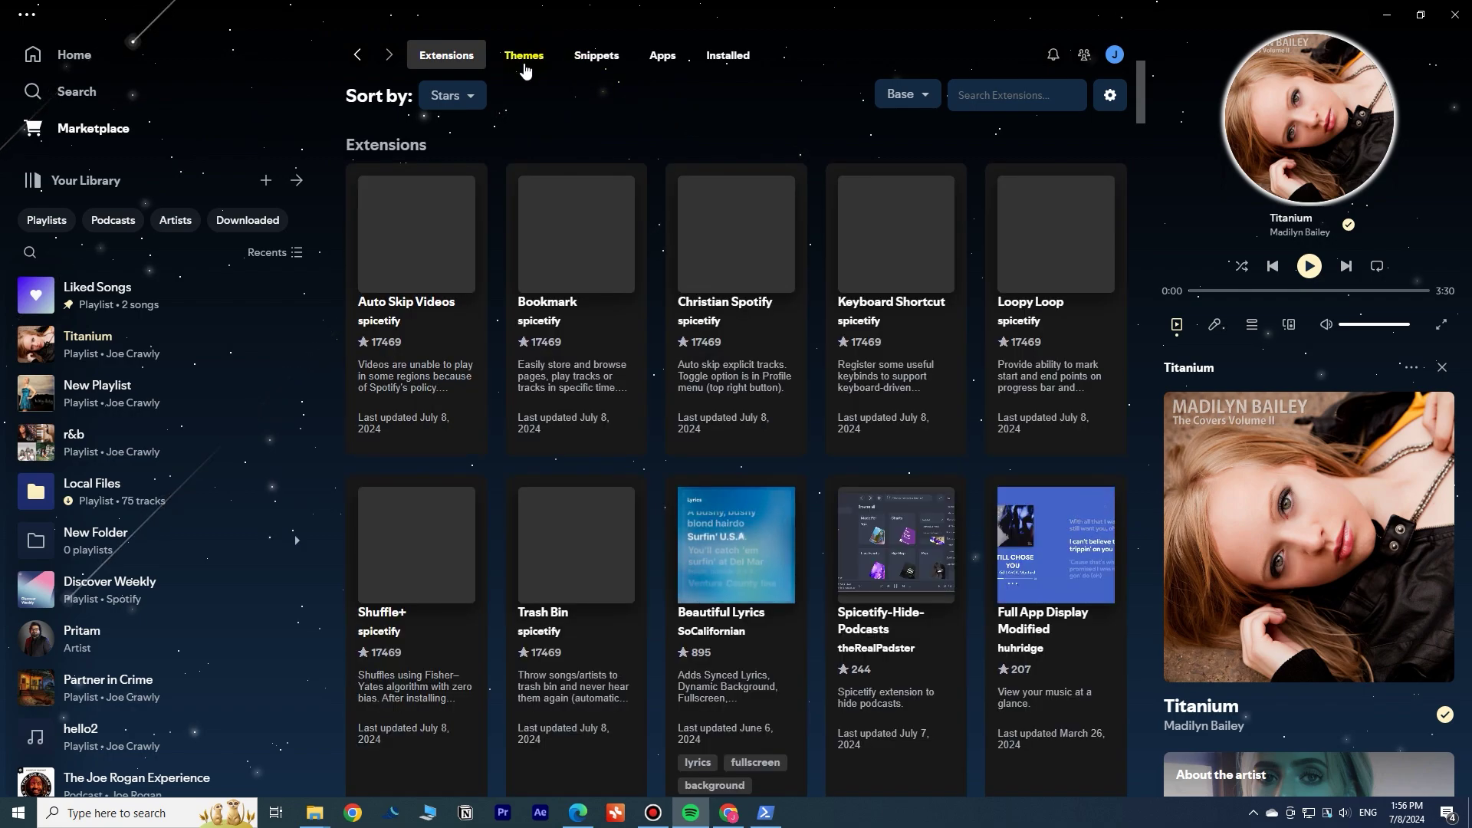
left_click(718, 524)
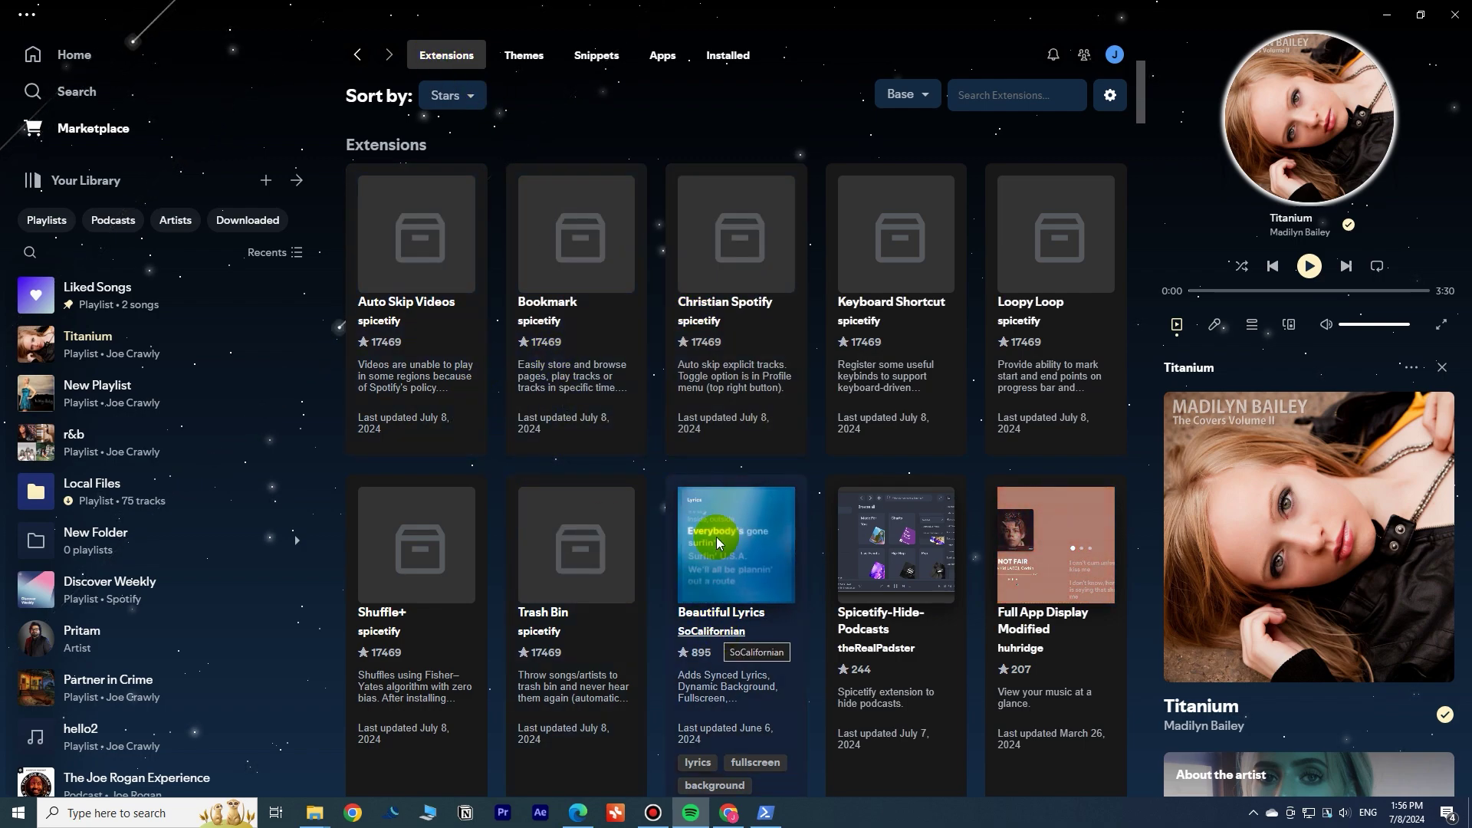
scroll(717, 543, "down", 10)
scroll(767, 522, "up", 8)
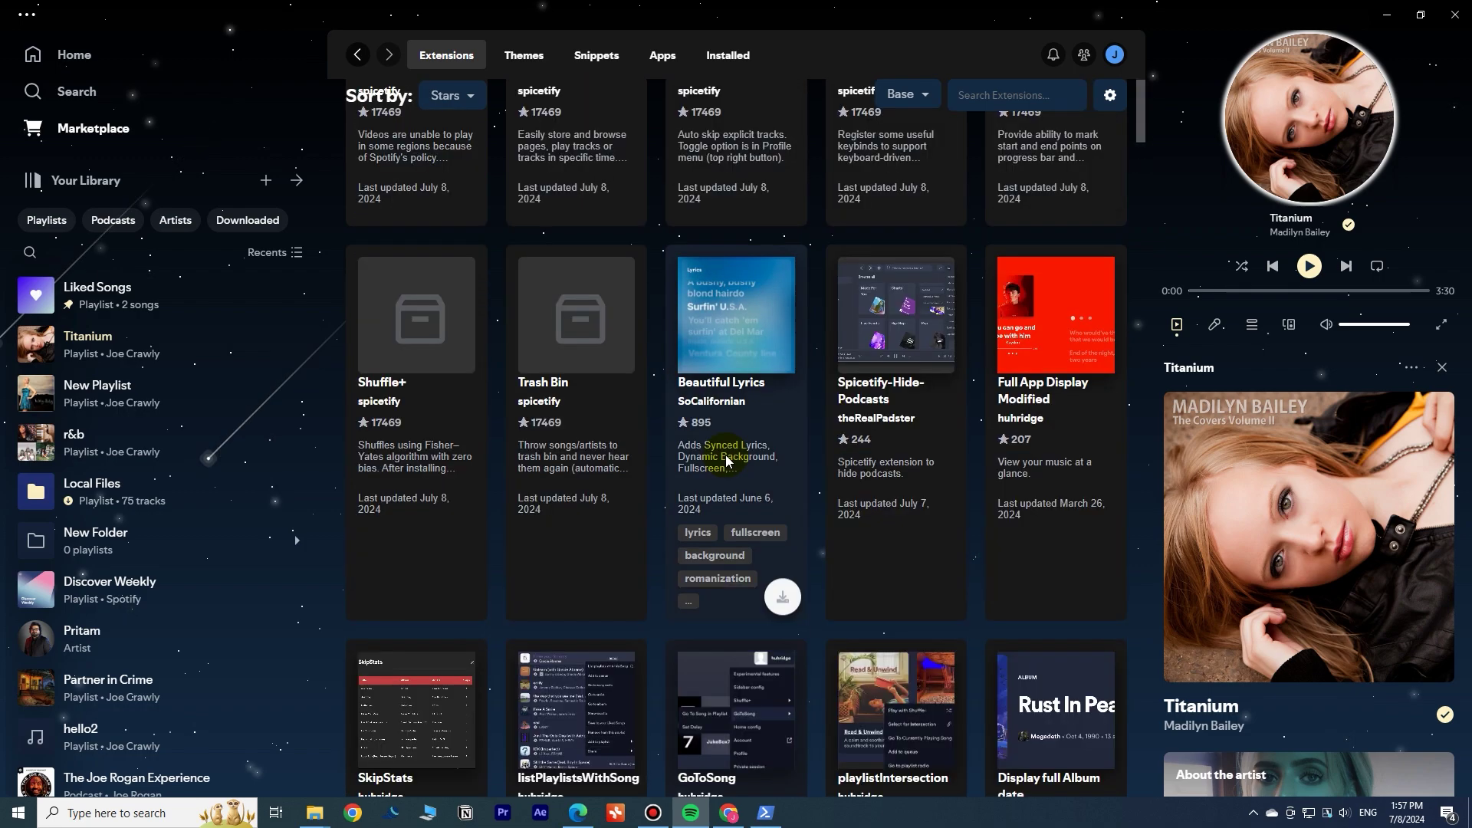
left_click(784, 595)
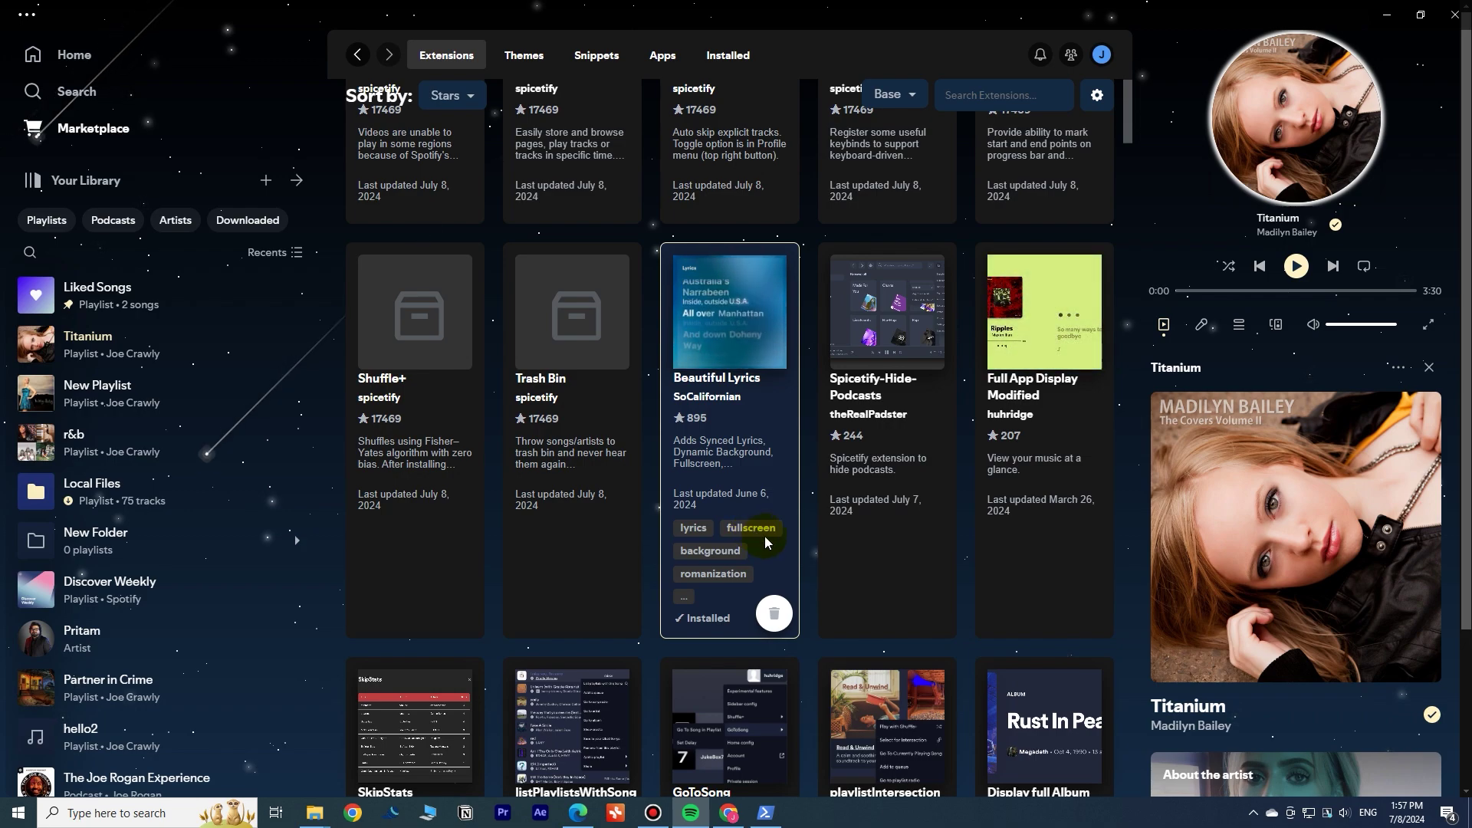
scroll(767, 630, "up", 2)
left_click(777, 766)
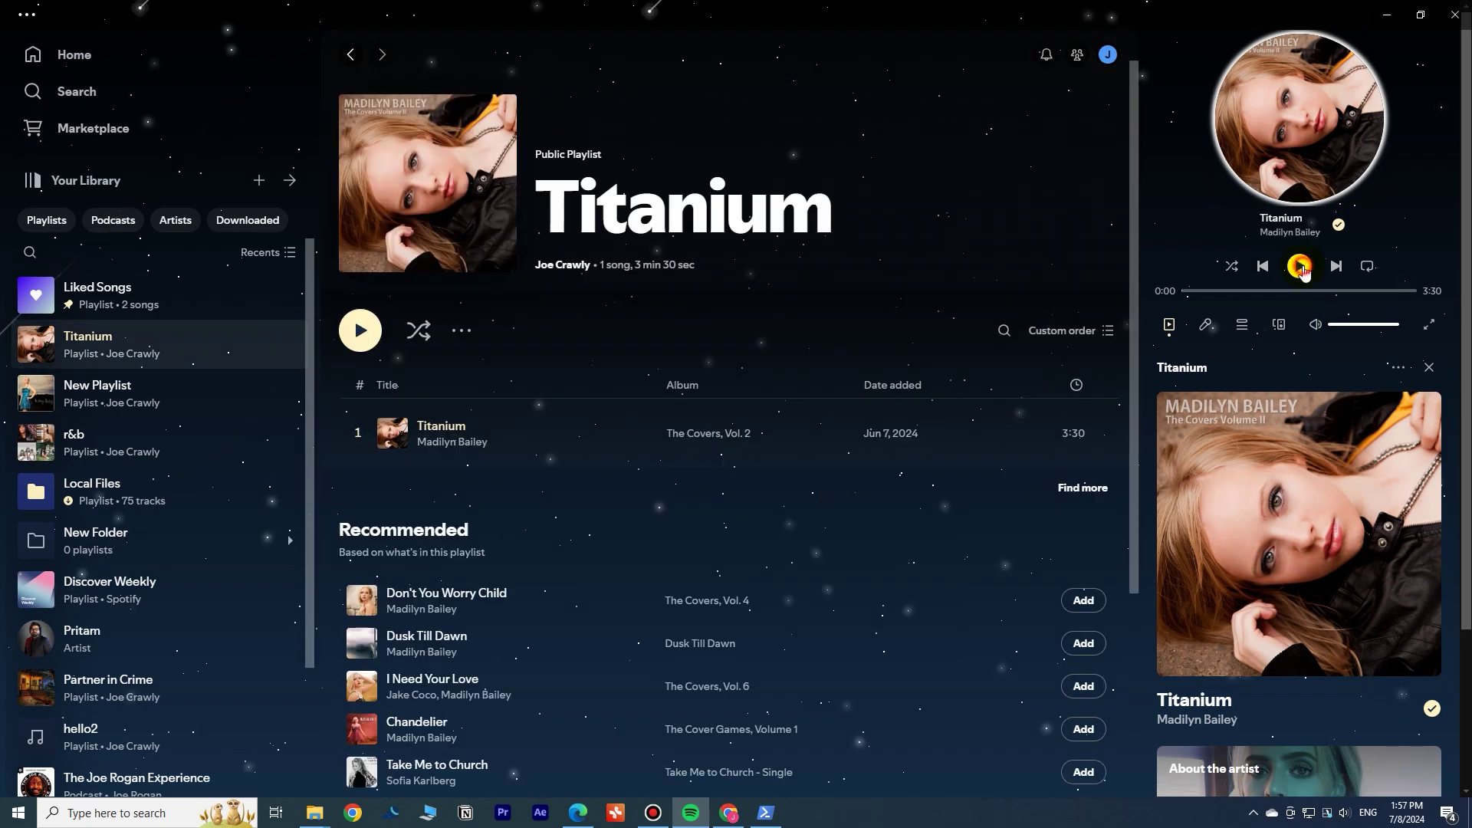
left_click(1454, 18)
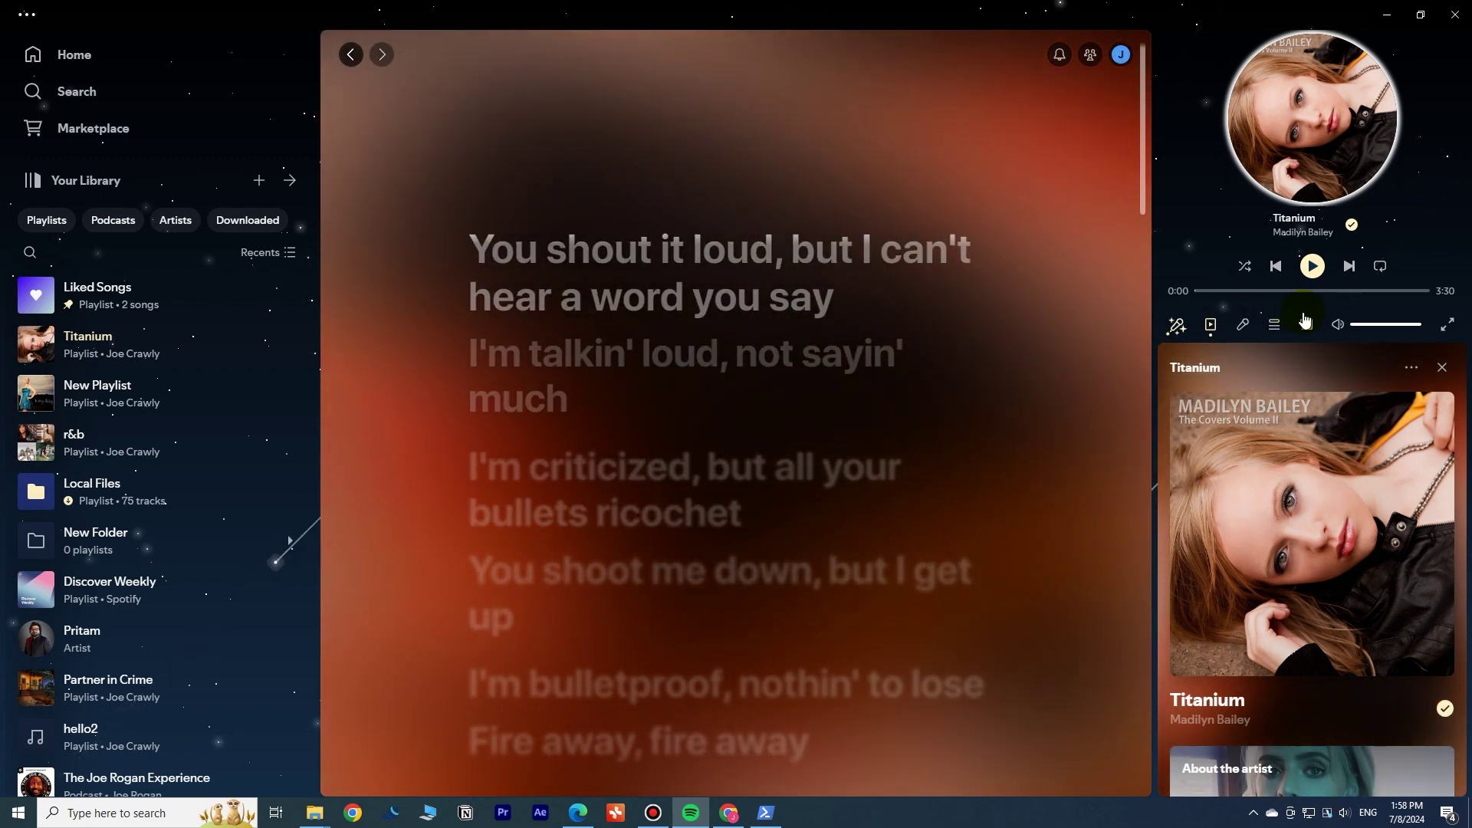
- Play the song Titanium and look through its synced lyrics in the Beautiful Lyrics view
left_click(1312, 266)
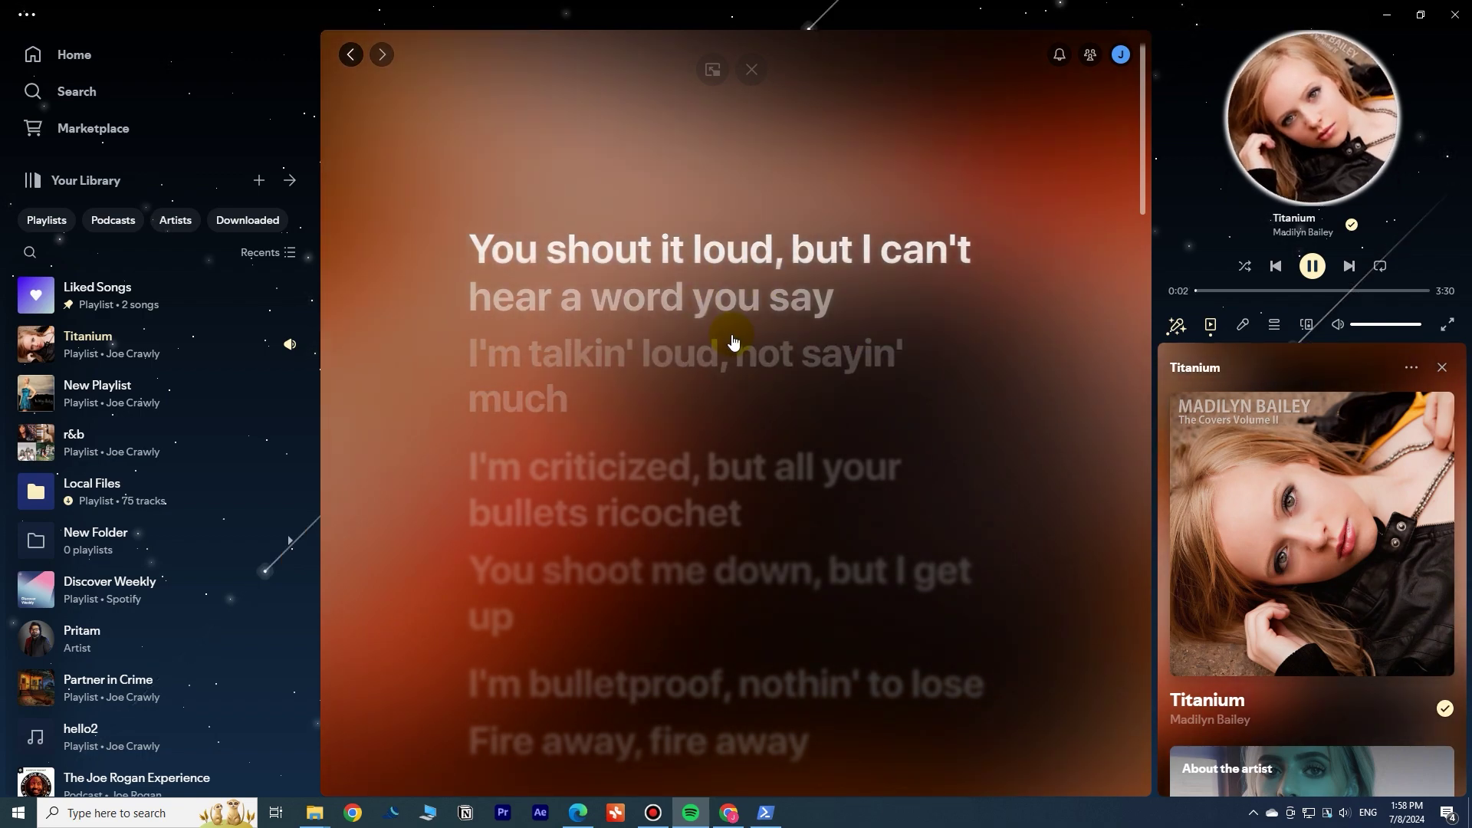
scroll(732, 335, "down", 5)
scroll(739, 338, "up", 5)
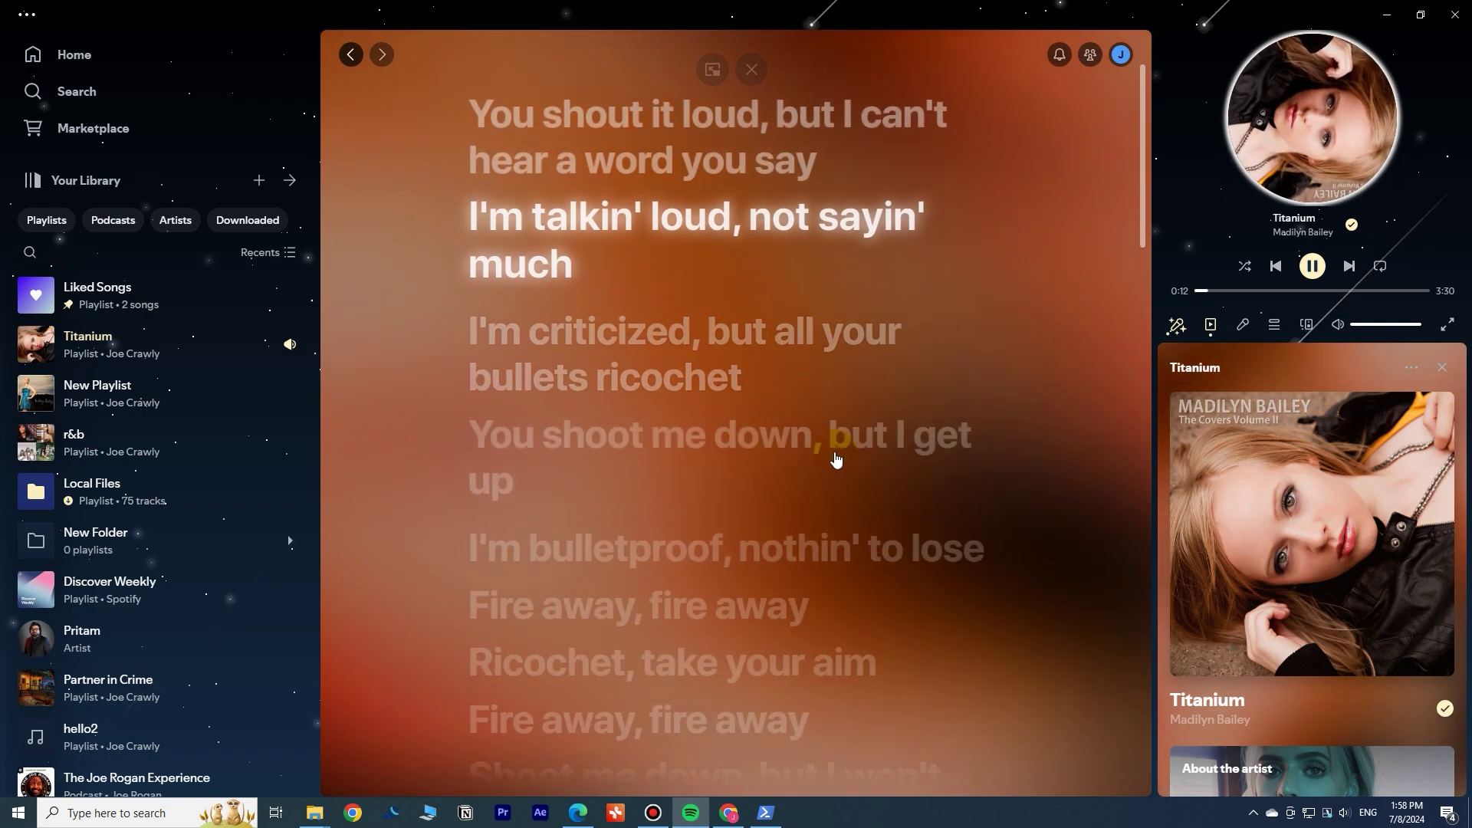
scroll(837, 454, "down", 3)
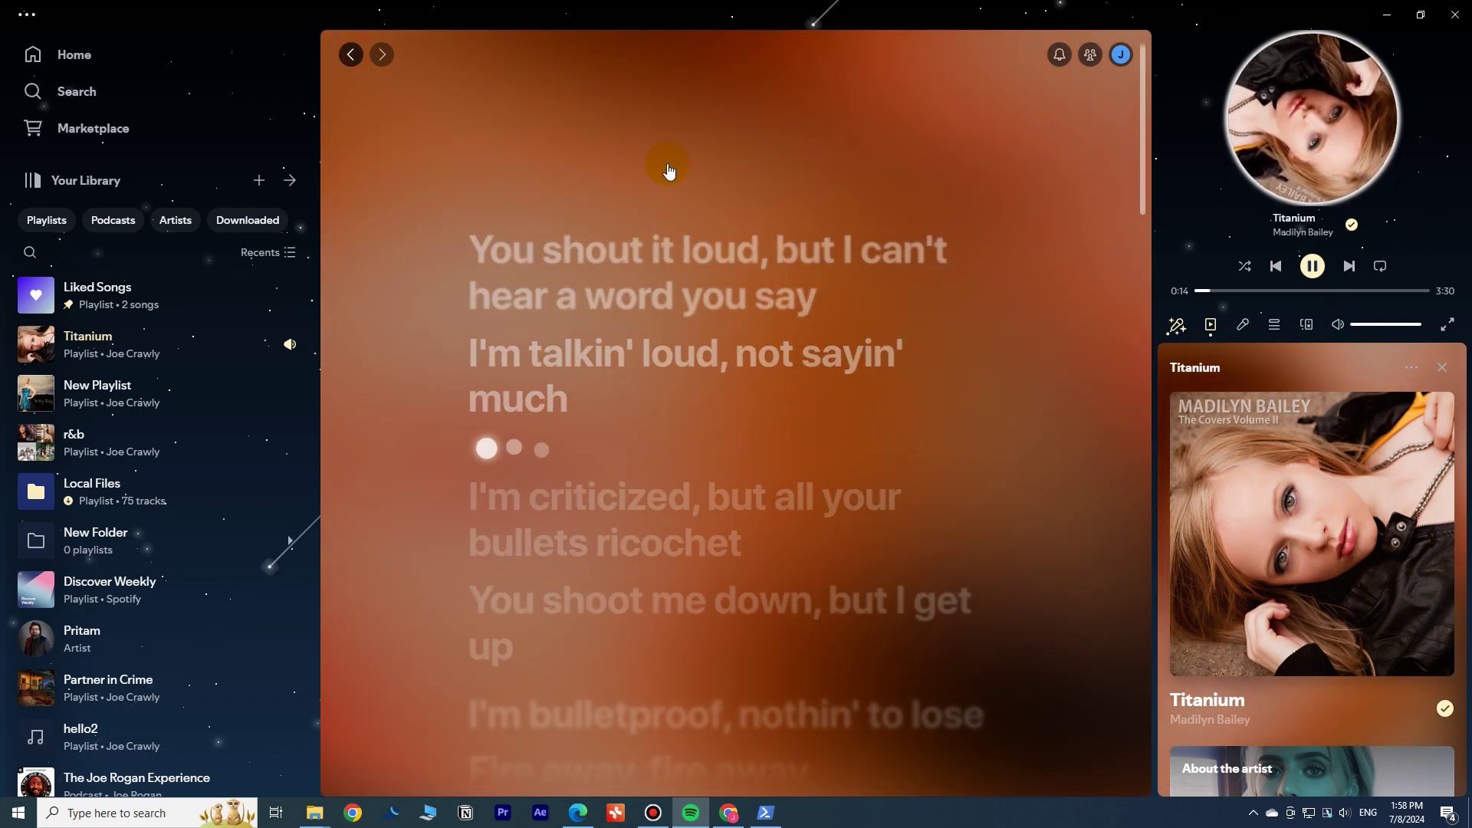
- Leave the lyrics view and browse the snippets offered in the Marketplace
left_click(357, 58)
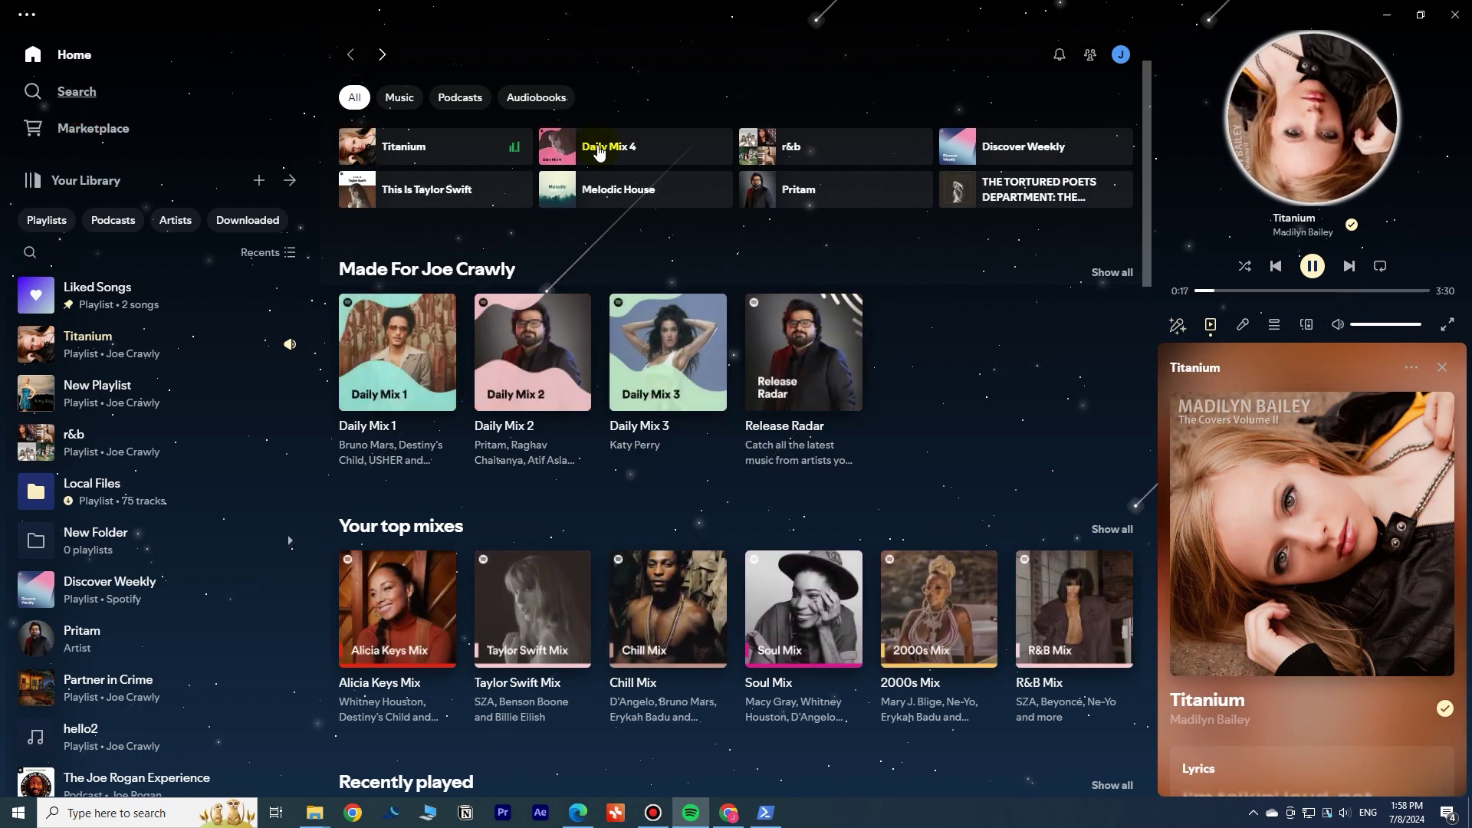
left_click(606, 62)
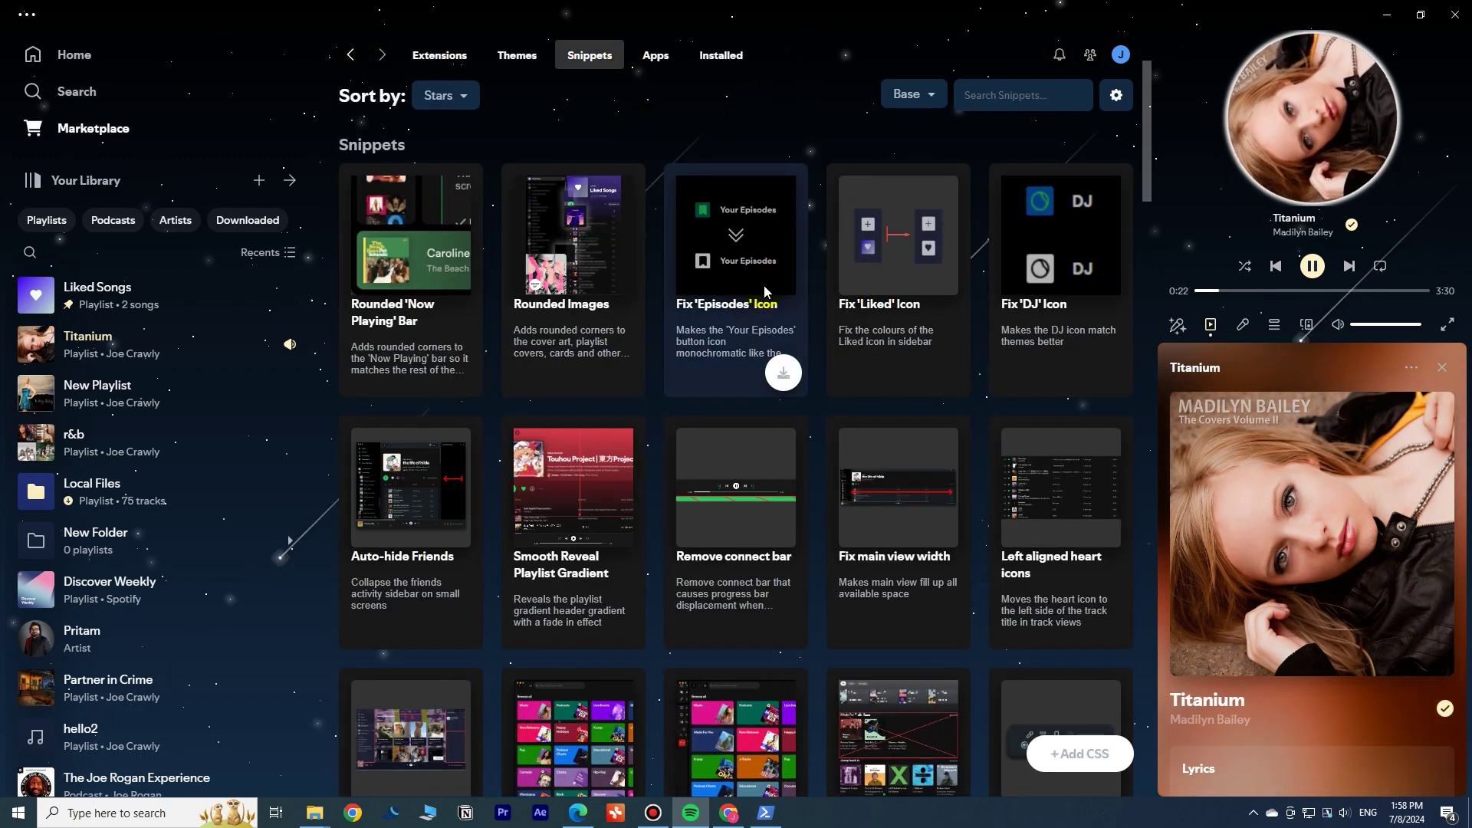
scroll(895, 523, "down", 12)
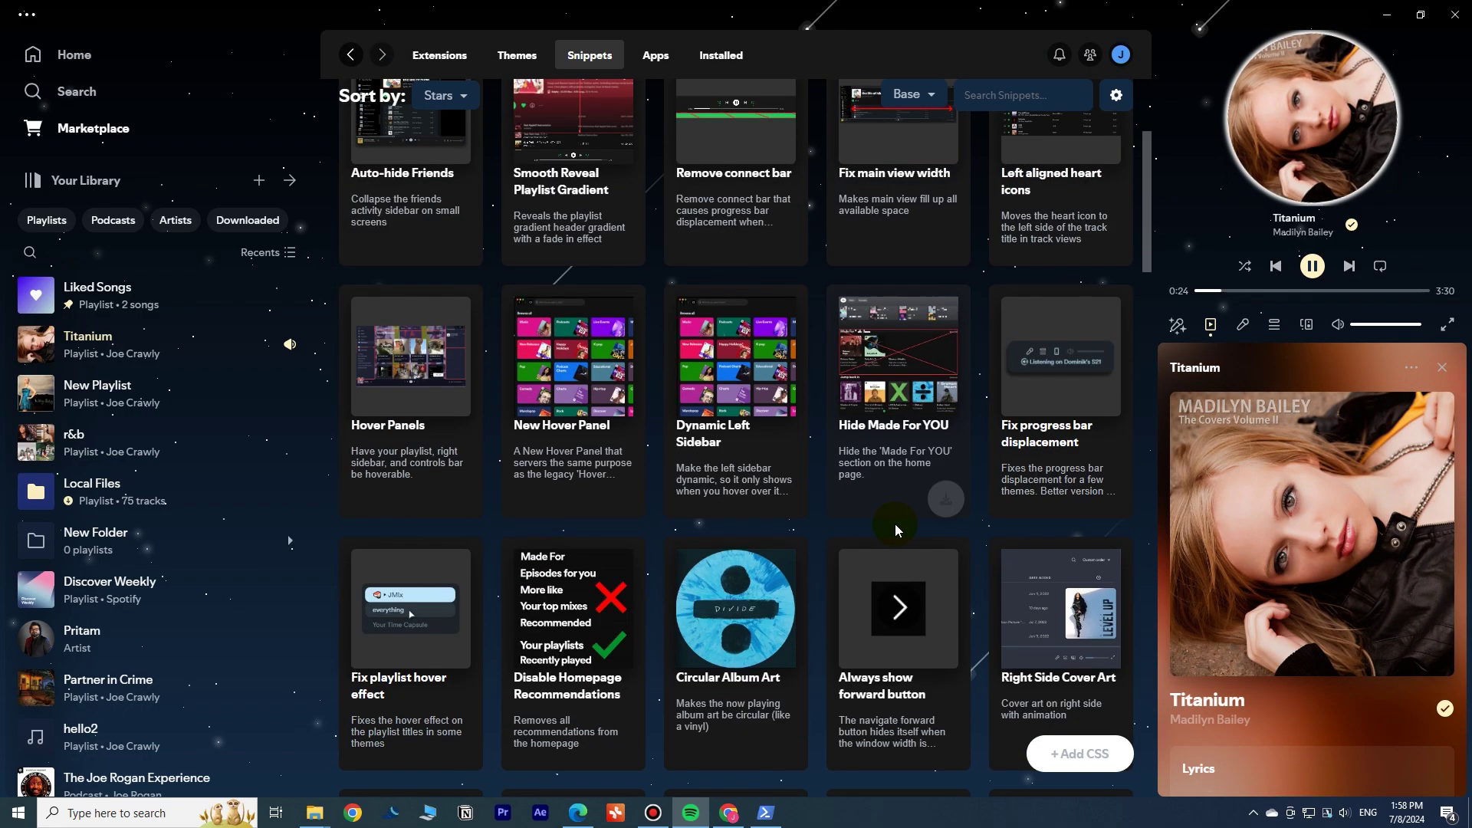